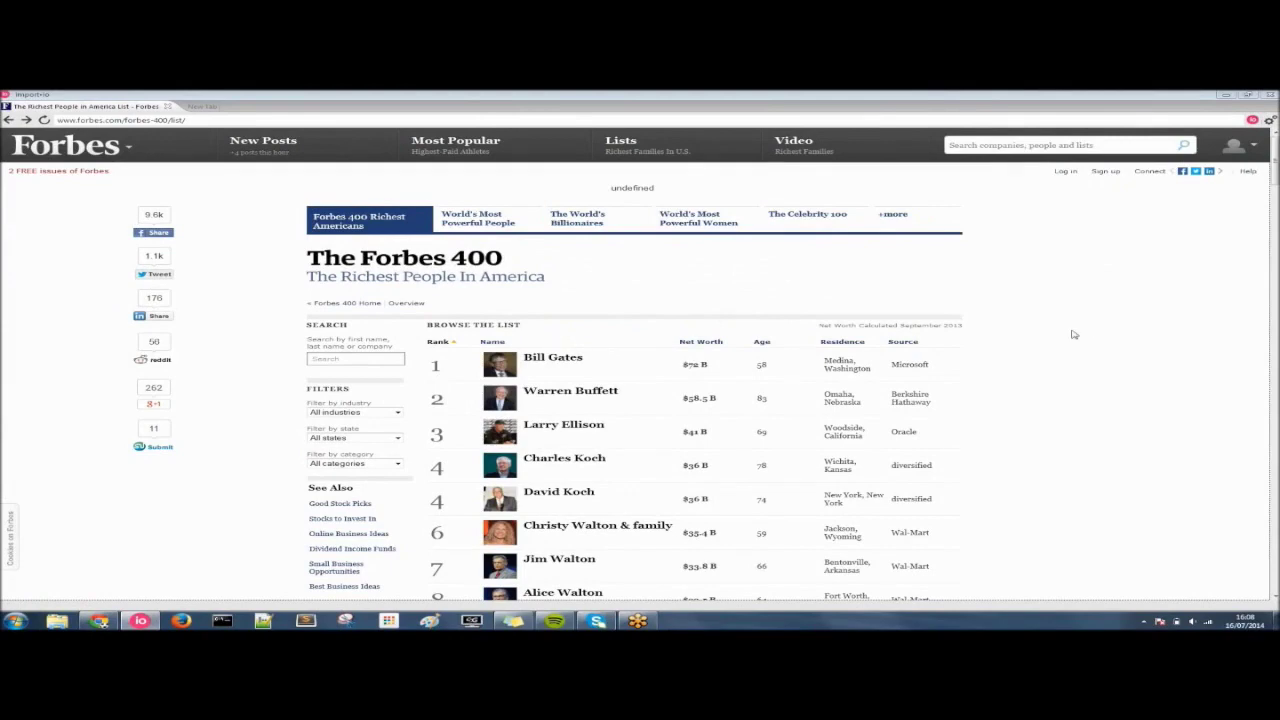
Start the data extractor on the Forbes 400 list page and choose the Extractor type.
{"action": "scroll", "coordinate": [1073, 334], "scroll_direction": "down", "scroll_amount": 2}
{"action": "scroll", "coordinate": [1075, 337], "scroll_direction": "up", "scroll_amount": 1}
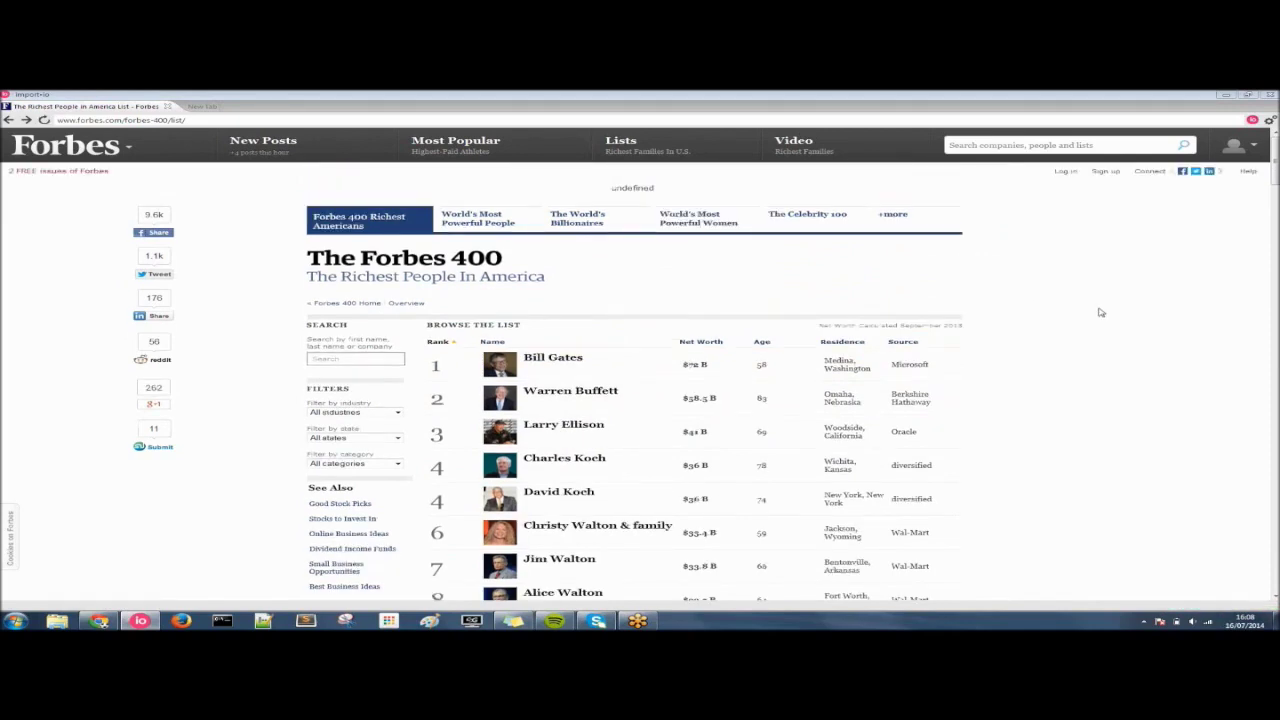
{"action": "left_click", "coordinate": [1252, 120]}
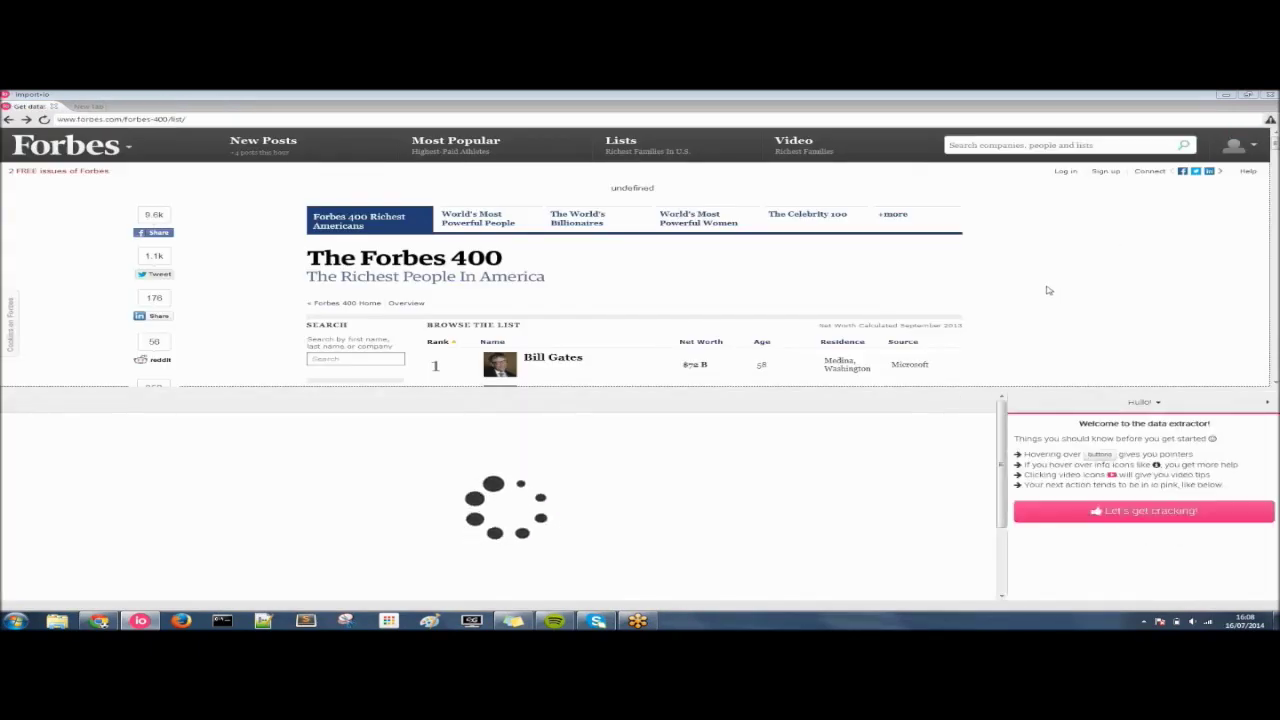
{"action": "scroll", "coordinate": [1044, 287], "scroll_direction": "down", "scroll_amount": 1}
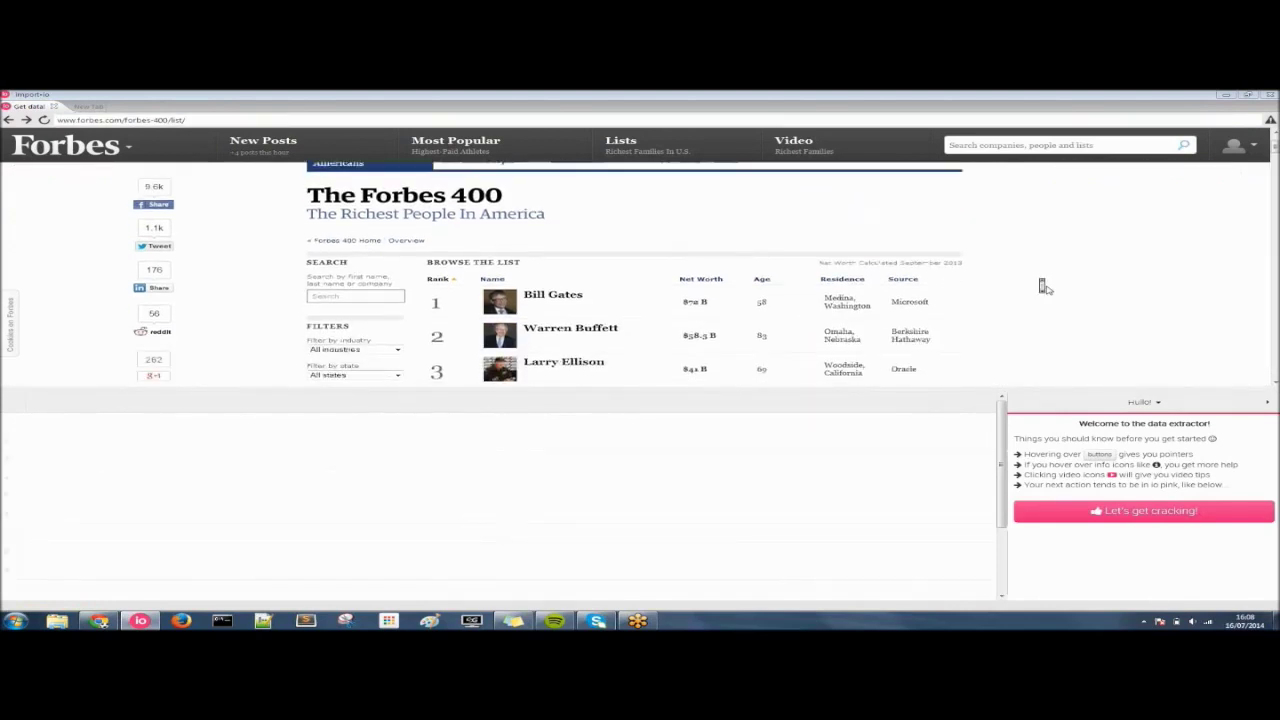
{"action": "scroll", "coordinate": [1044, 287], "scroll_direction": "down", "scroll_amount": 1}
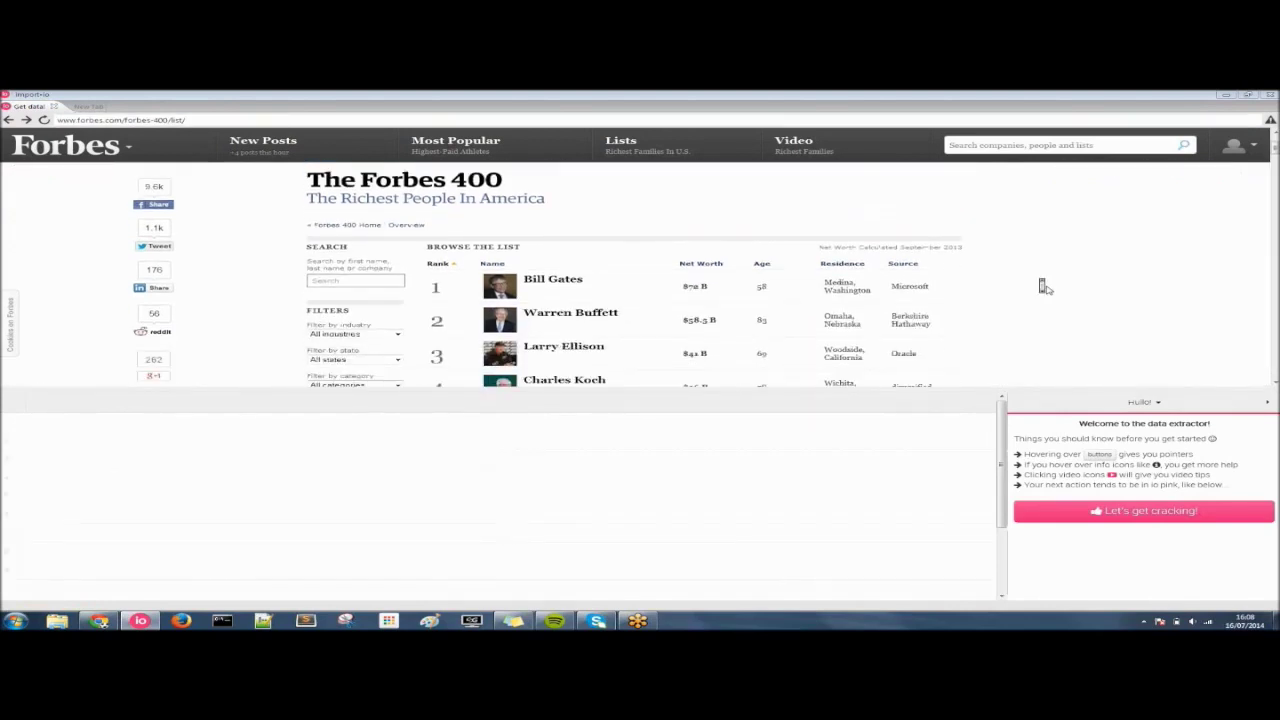
{"action": "left_click", "coordinate": [1080, 517]}
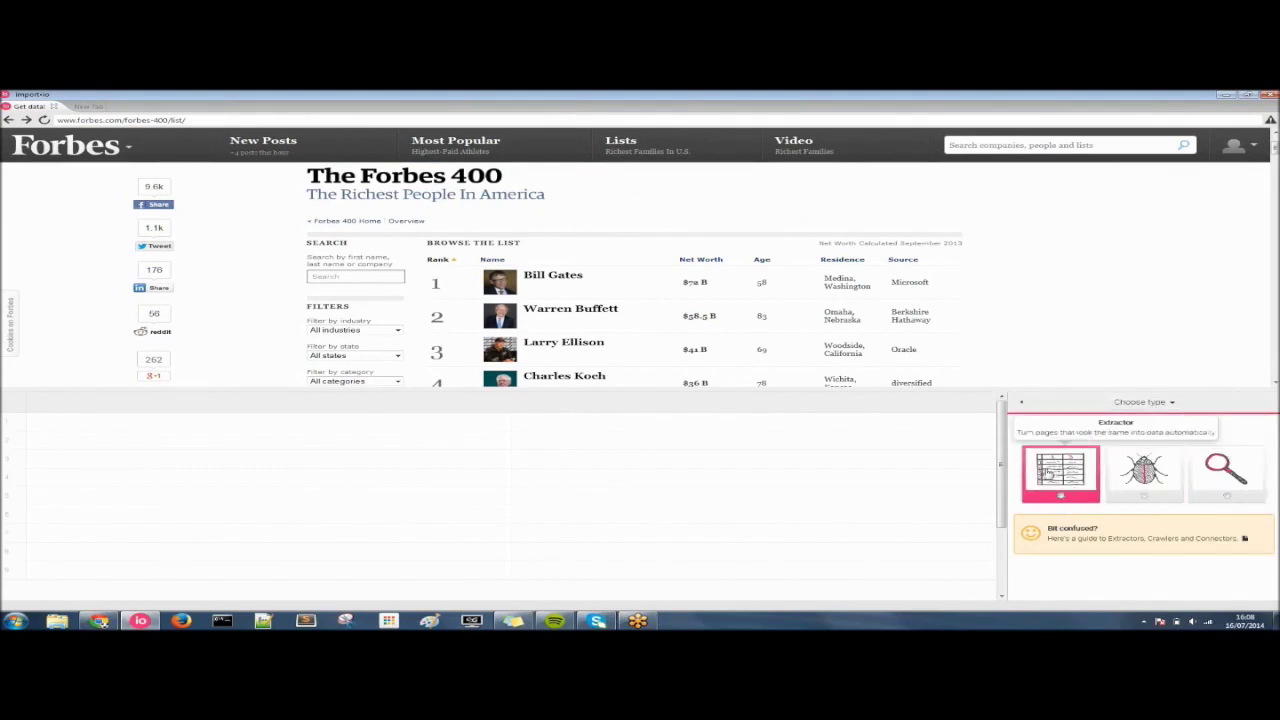
{"action": "left_click", "coordinate": [1049, 475]}
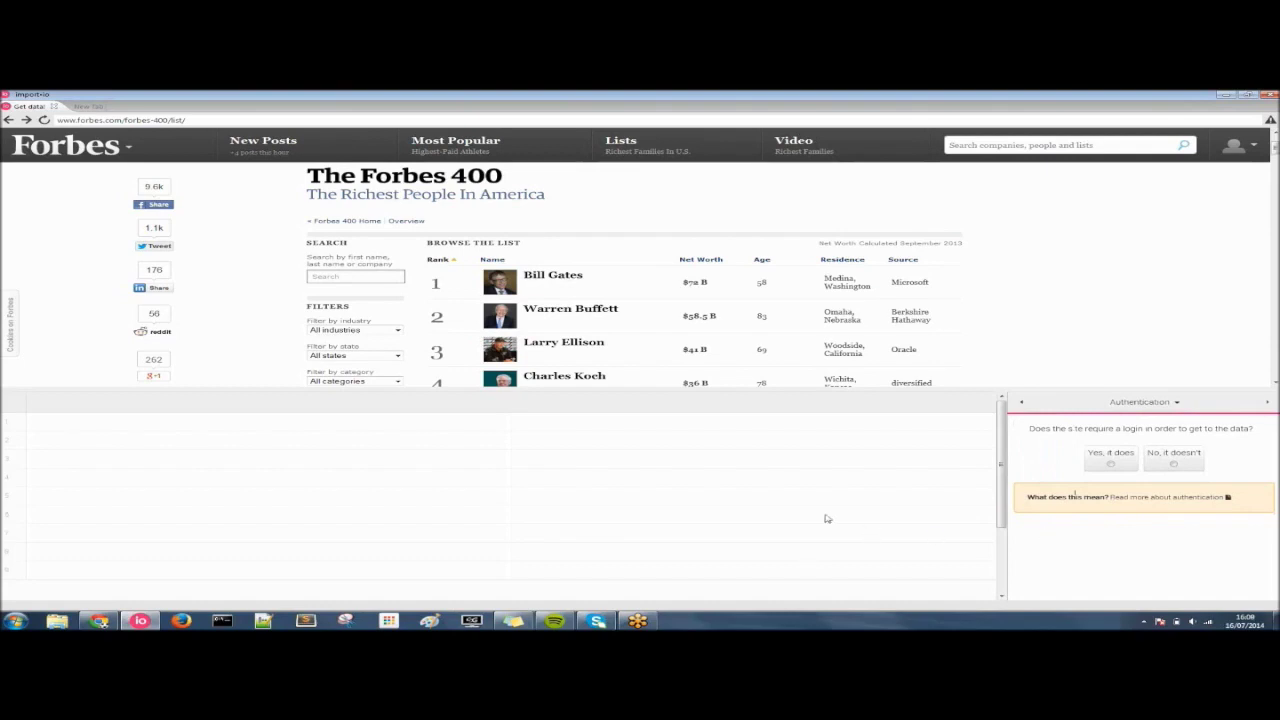
Specify that the site needs no login and detect the optimal extraction settings, confirming the list data is still in the browser.
{"action": "left_click", "coordinate": [1182, 465]}
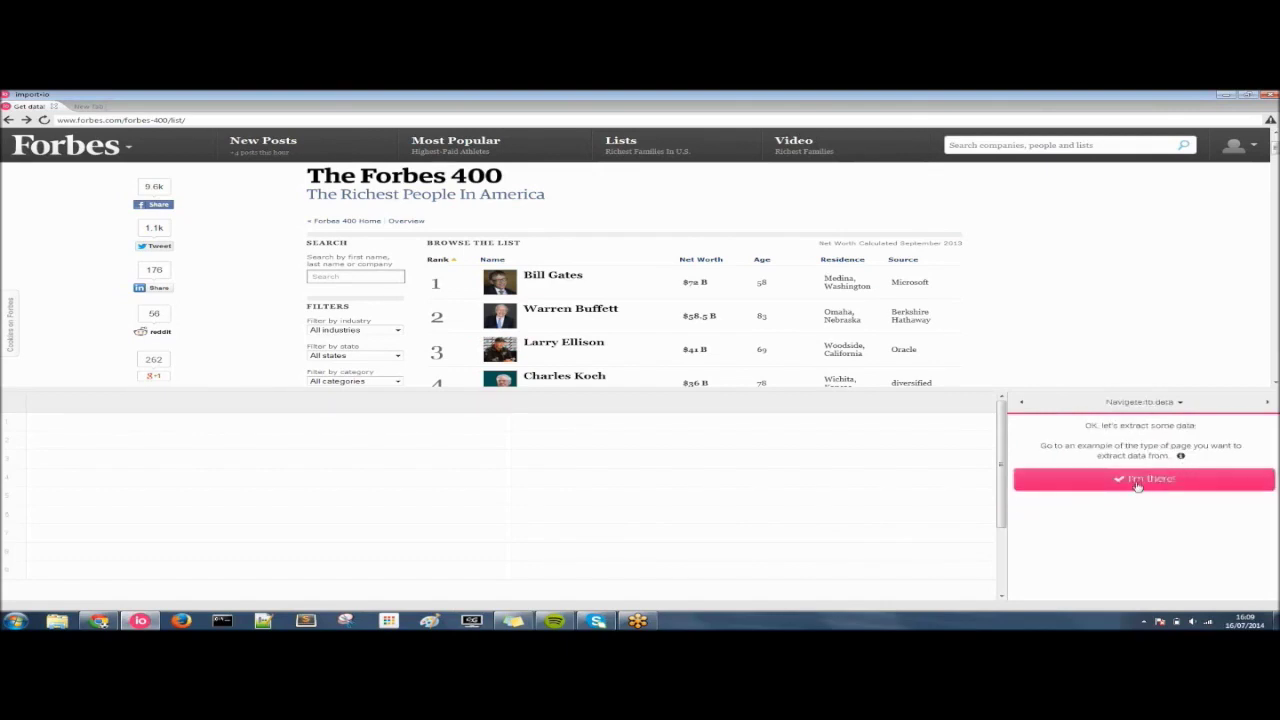
{"action": "left_click", "coordinate": [1137, 483]}
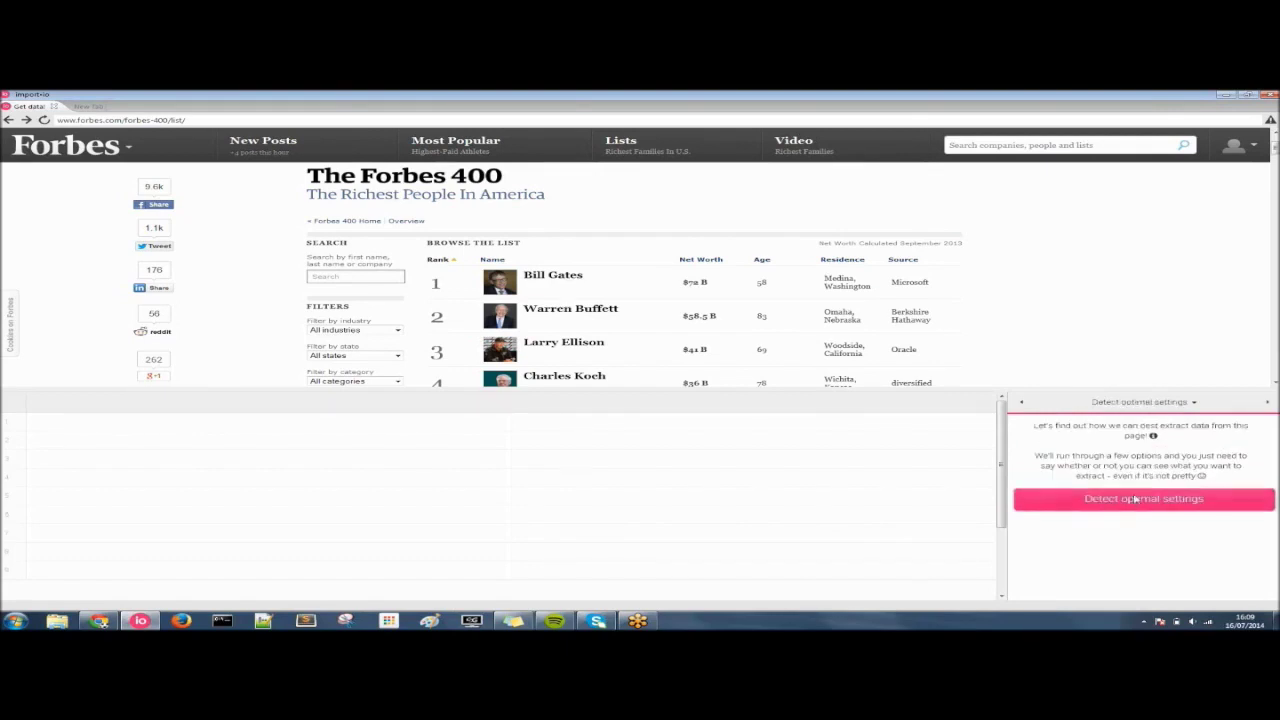
{"action": "left_click", "coordinate": [1135, 498]}
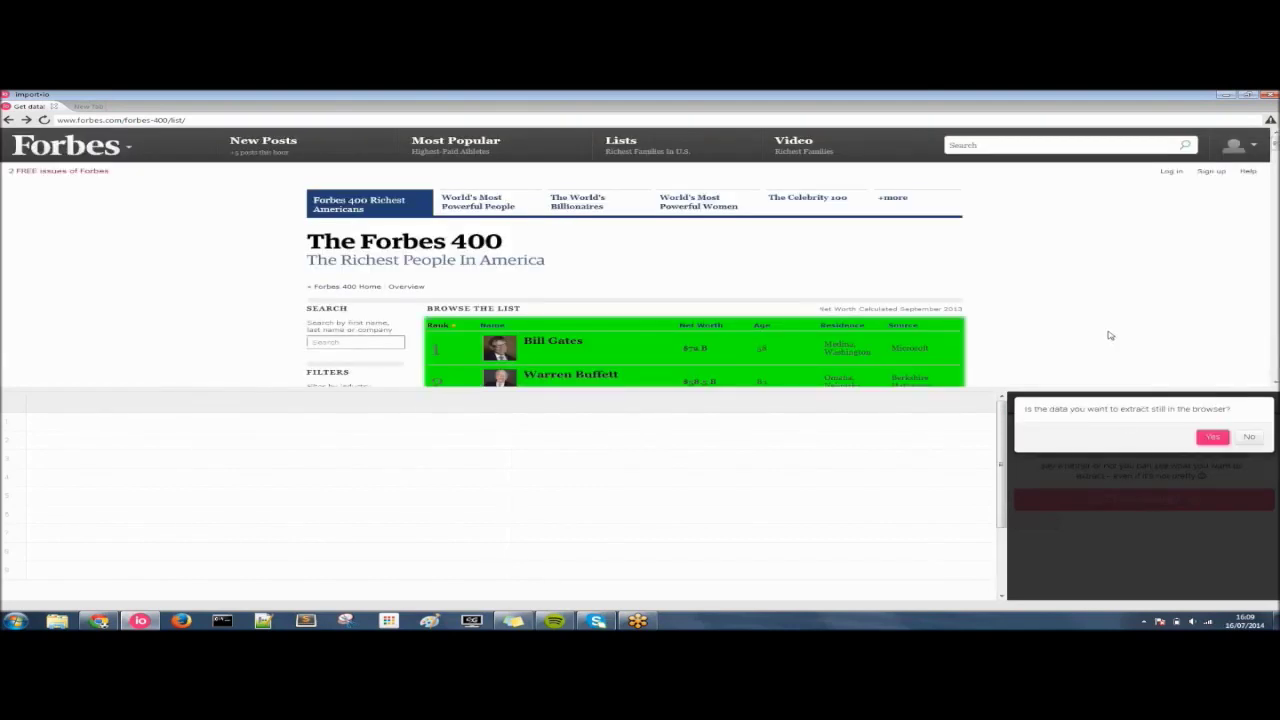
{"action": "scroll", "coordinate": [1109, 335], "scroll_direction": "down", "scroll_amount": 1}
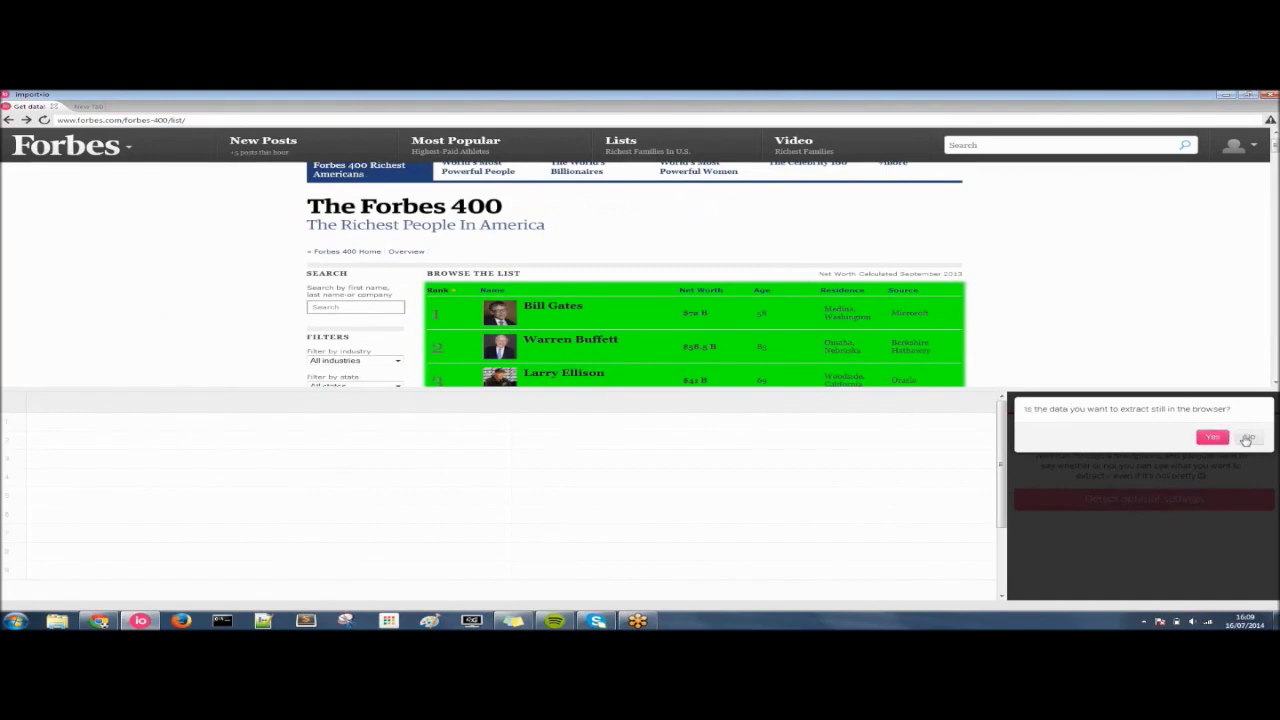
{"action": "left_click", "coordinate": [1213, 439]}
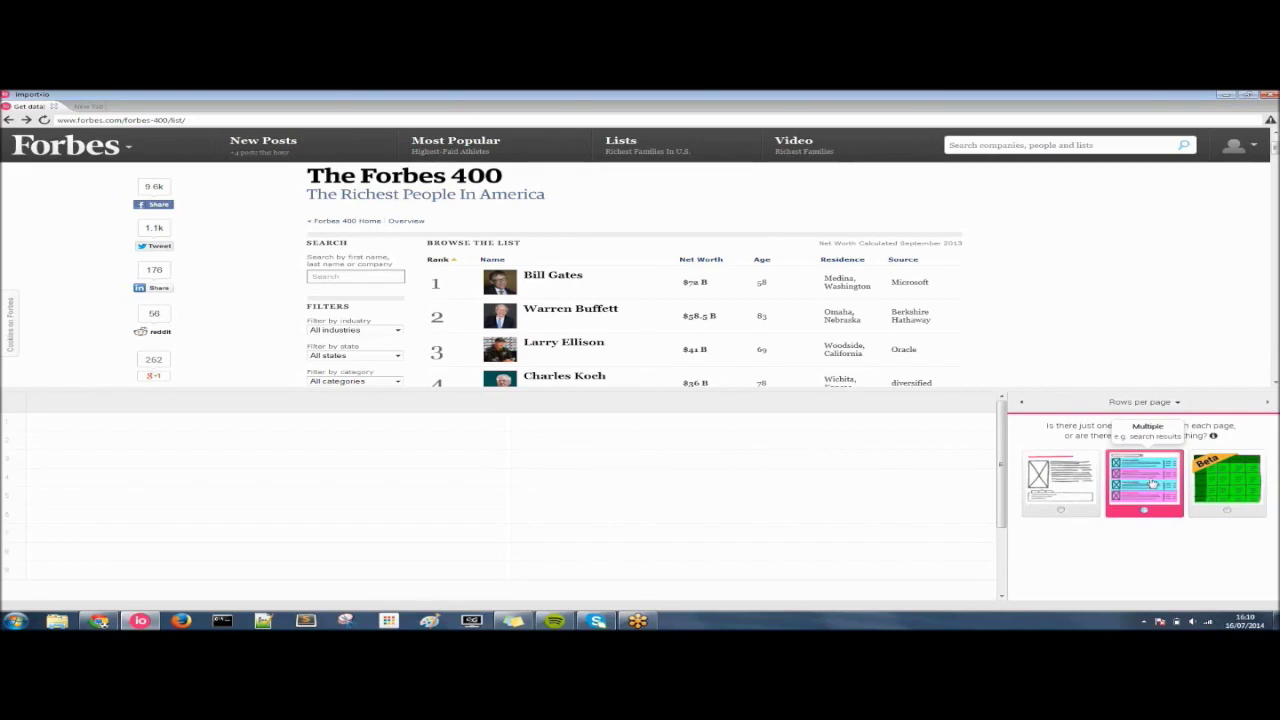
Set the rows per page to Multiple and train the complete rank 1 entry as the first example row.
{"action": "left_click", "coordinate": [1152, 483]}
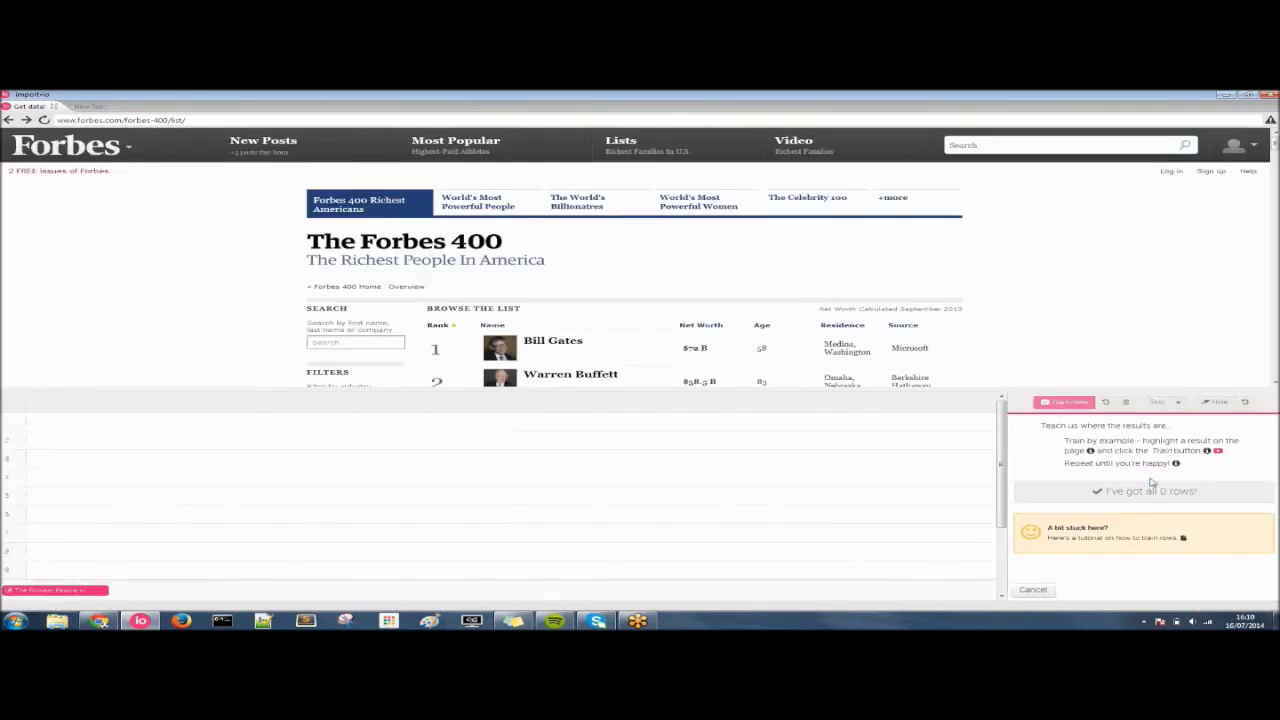
{"action": "scroll", "coordinate": [1080, 306], "scroll_direction": "down", "scroll_amount": 1}
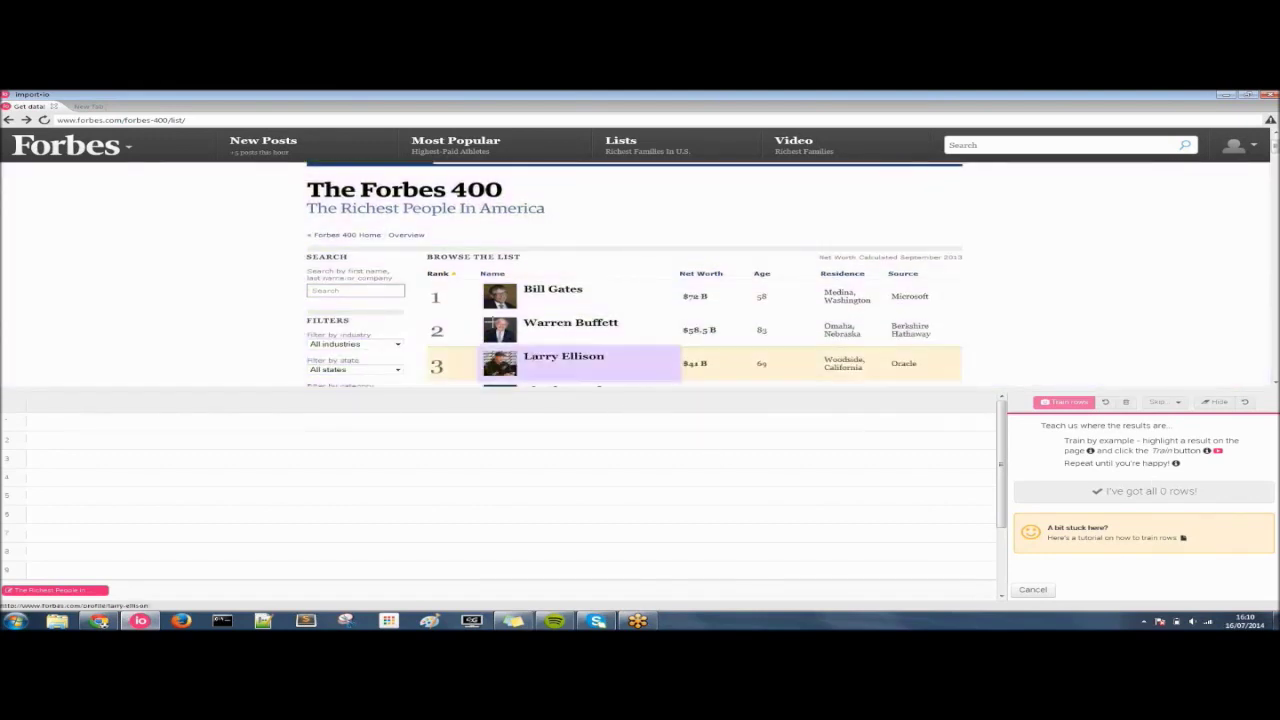
{"action": "left_click_drag", "start_coordinate": [432, 288], "coordinate": [947, 308]}
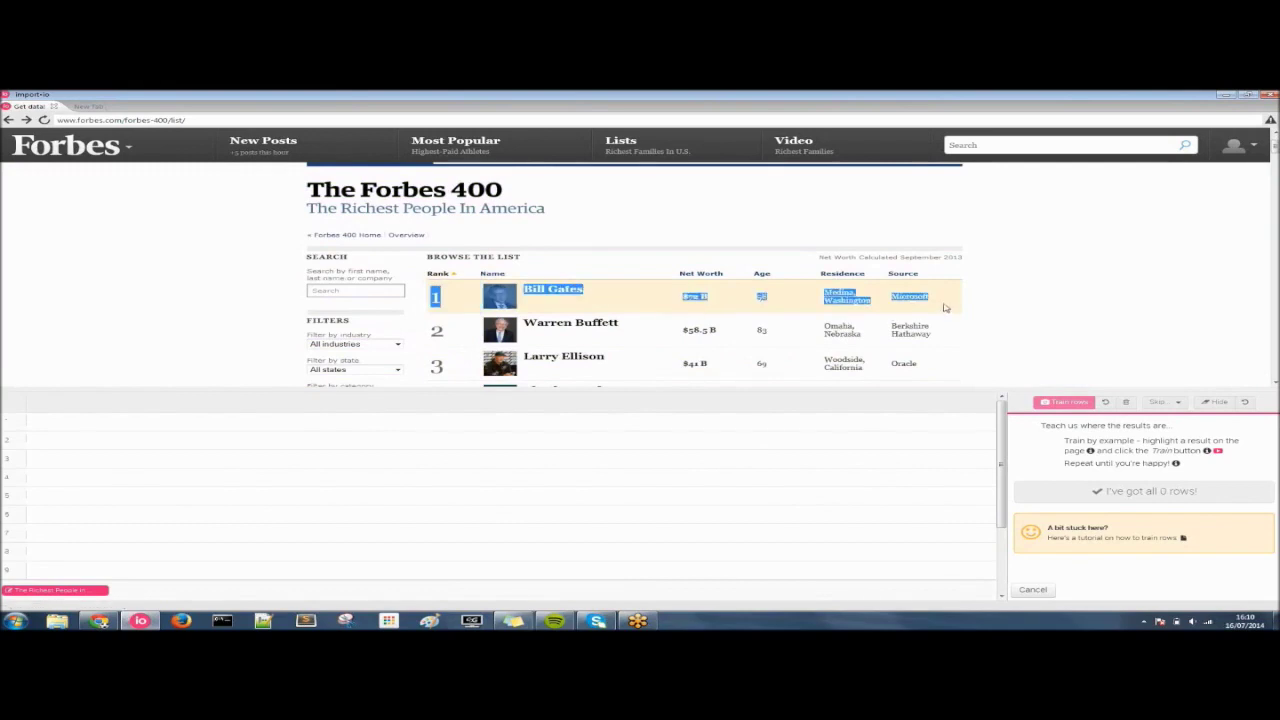
{"action": "left_click", "coordinate": [1024, 300]}
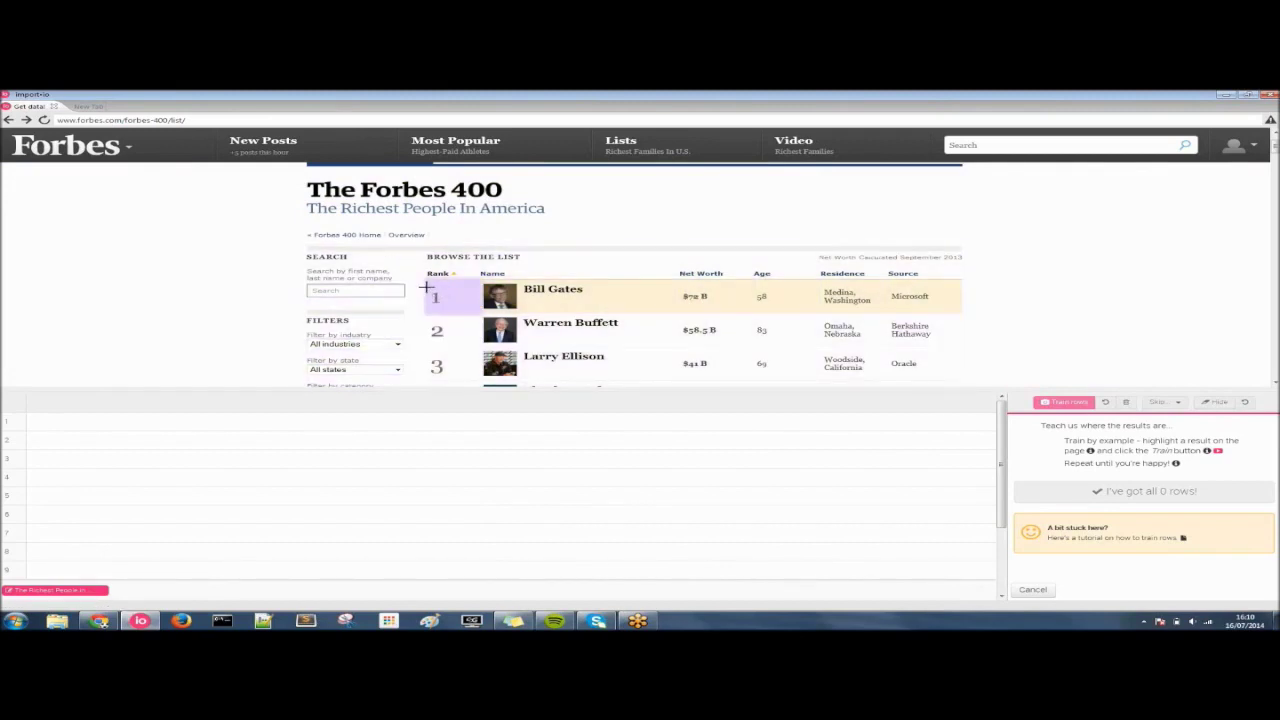
{"action": "left_click_drag", "start_coordinate": [427, 286], "coordinate": [930, 300]}
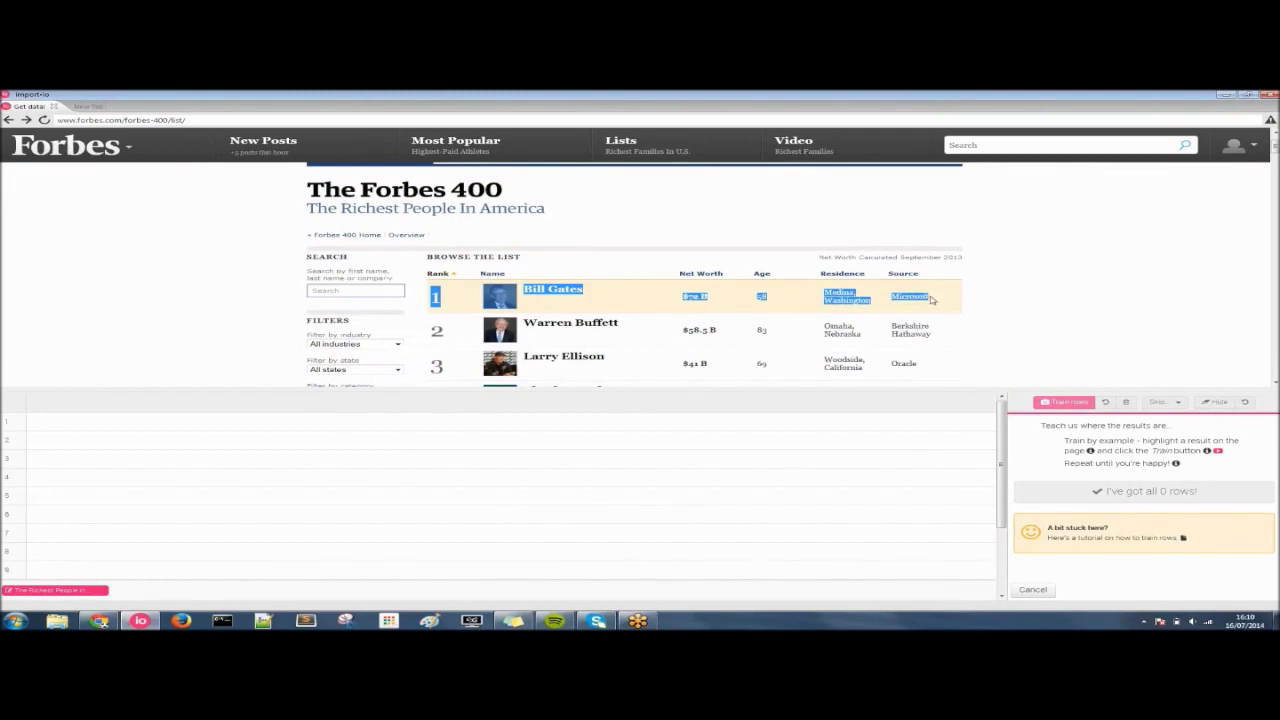
{"action": "left_click", "coordinate": [1073, 403]}
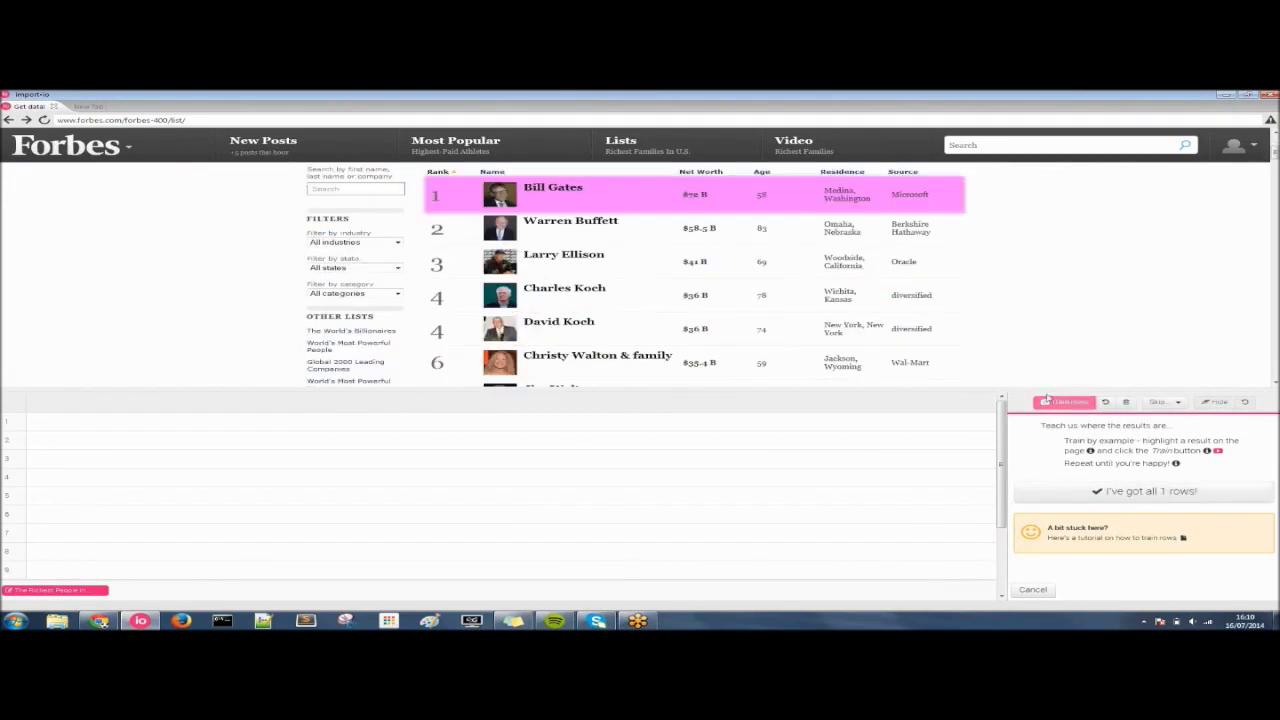
Train the complete rank 2 entry as a second example row, check the highlighted rows down the list and accept them.
{"action": "left_click_drag", "start_coordinate": [431, 218], "coordinate": [927, 239]}
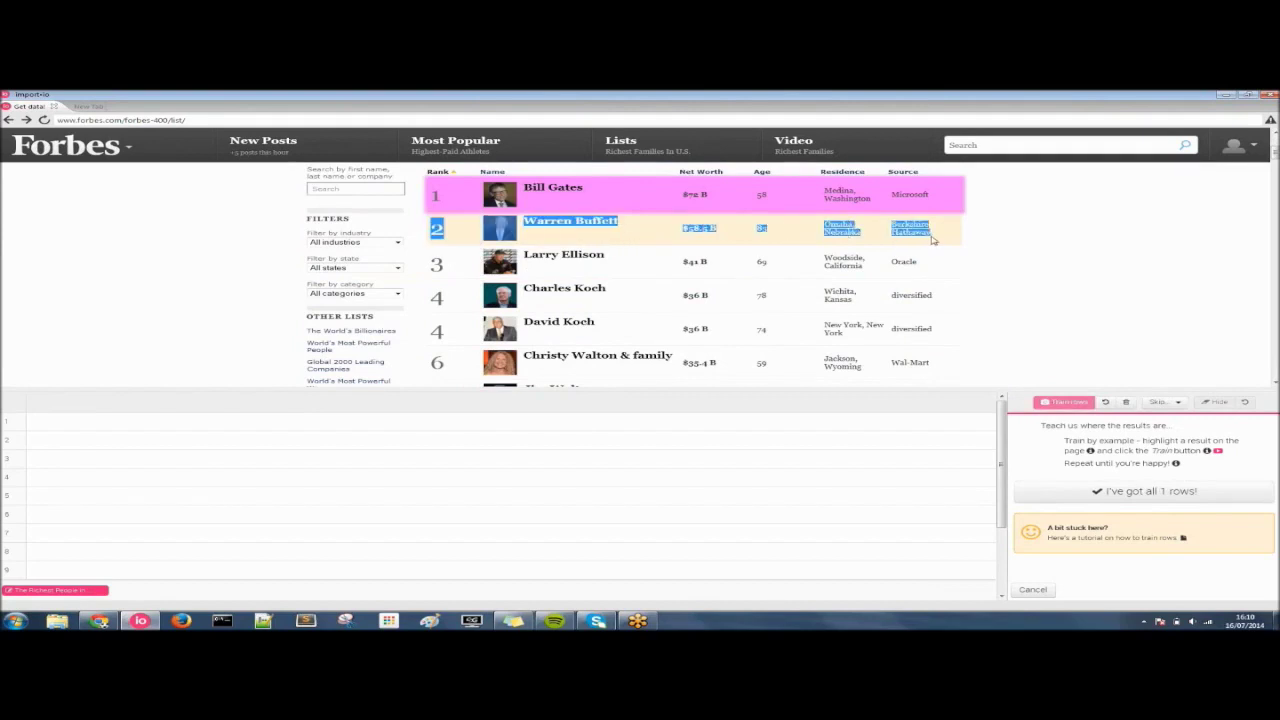
{"action": "left_click", "coordinate": [1063, 401]}
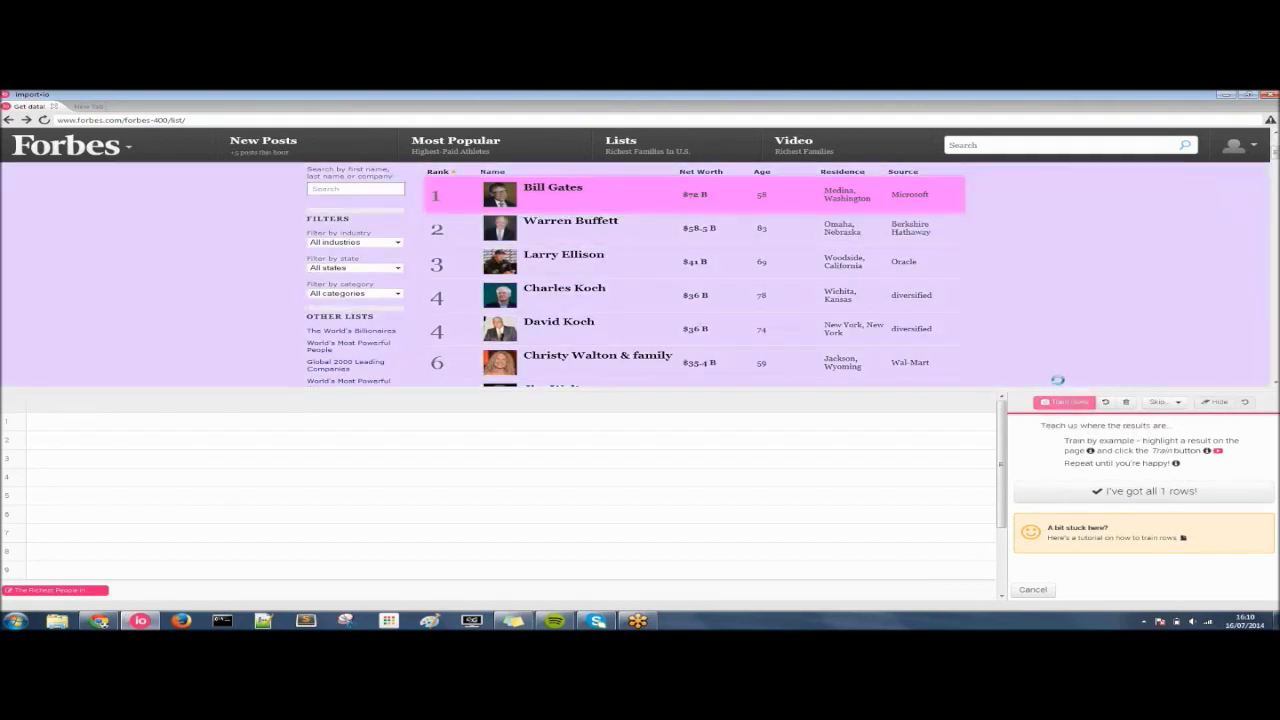
{"action": "scroll", "coordinate": [898, 245], "scroll_direction": "down", "scroll_amount": 2}
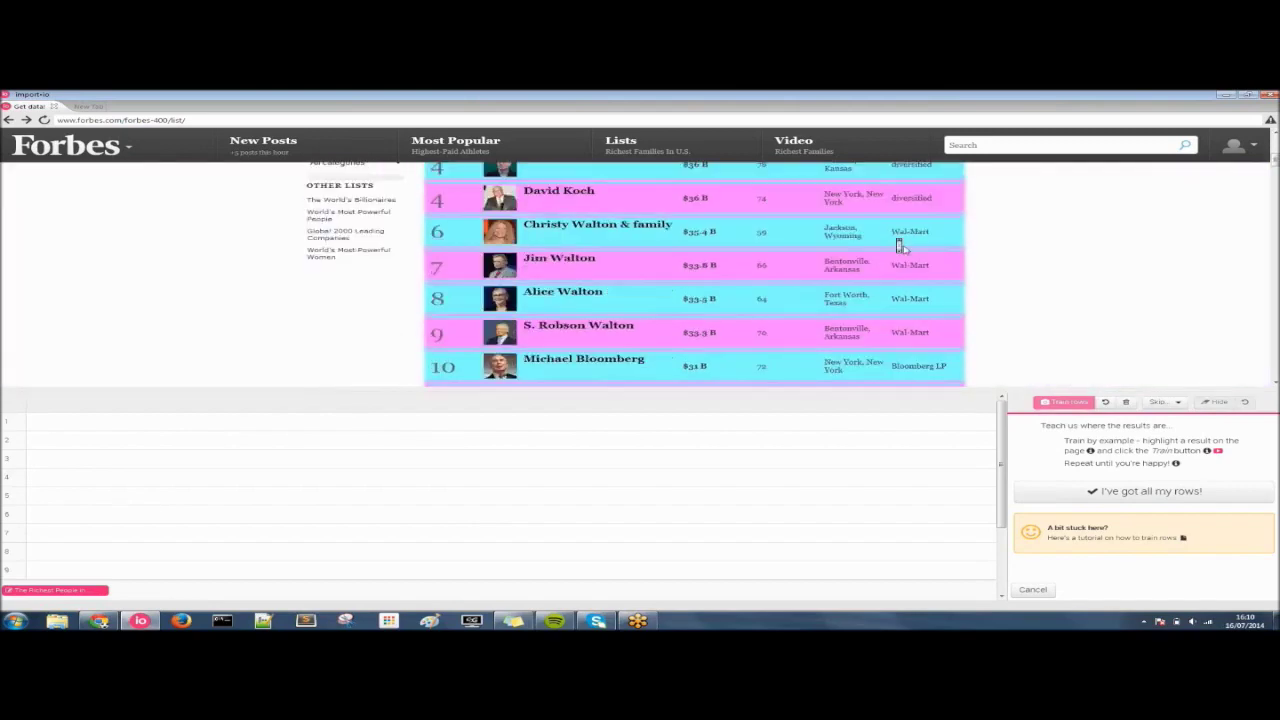
{"action": "scroll", "coordinate": [898, 245], "scroll_direction": "down", "scroll_amount": 7}
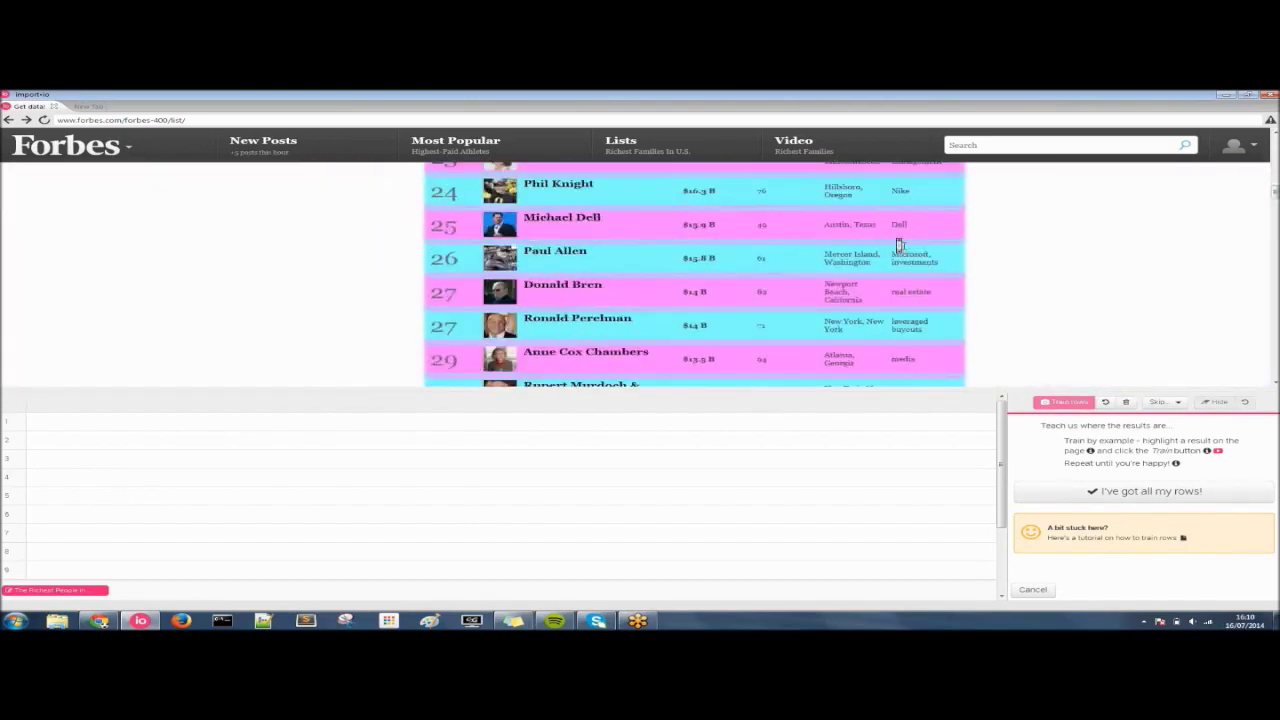
{"action": "scroll", "coordinate": [898, 245], "scroll_direction": "up", "scroll_amount": 10}
{"action": "scroll", "coordinate": [898, 245], "scroll_direction": "down", "scroll_amount": 2}
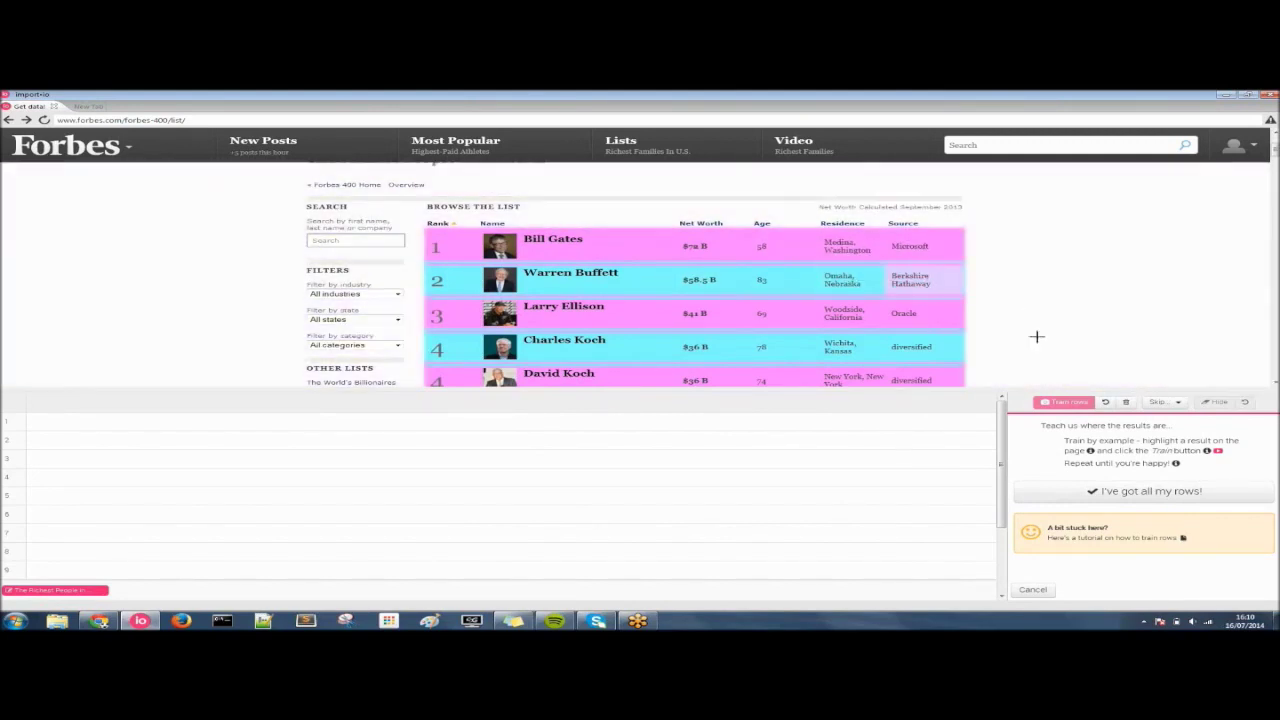
{"action": "left_click", "coordinate": [1126, 491]}
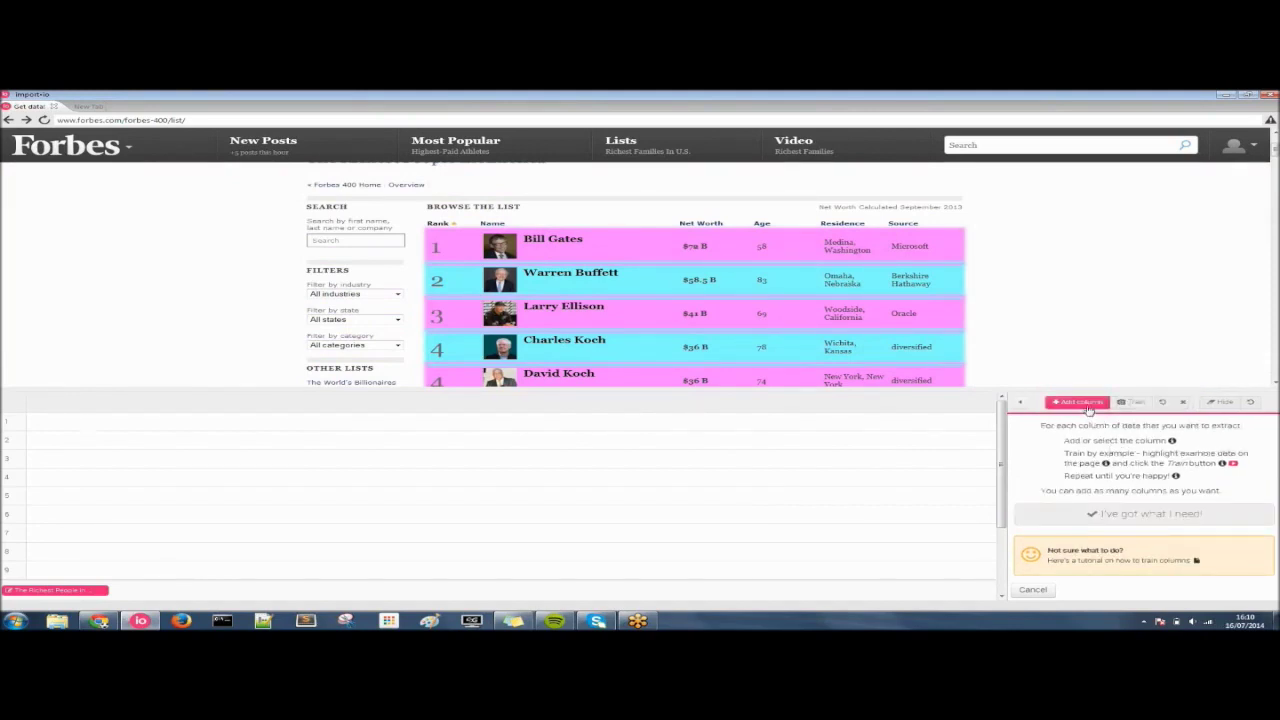
Add a Number column named rank and train it with the first entry's rank value.
{"action": "left_click", "coordinate": [1081, 404]}
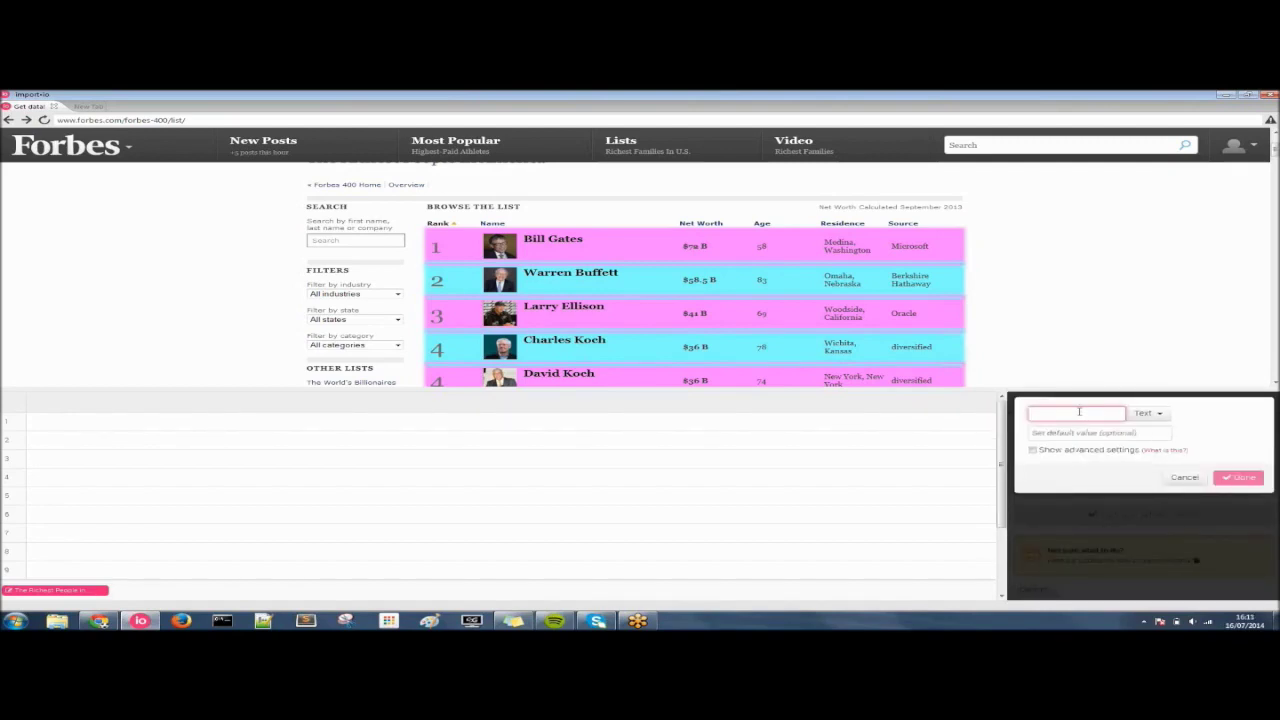
{"action": "type", "text": "rank"}
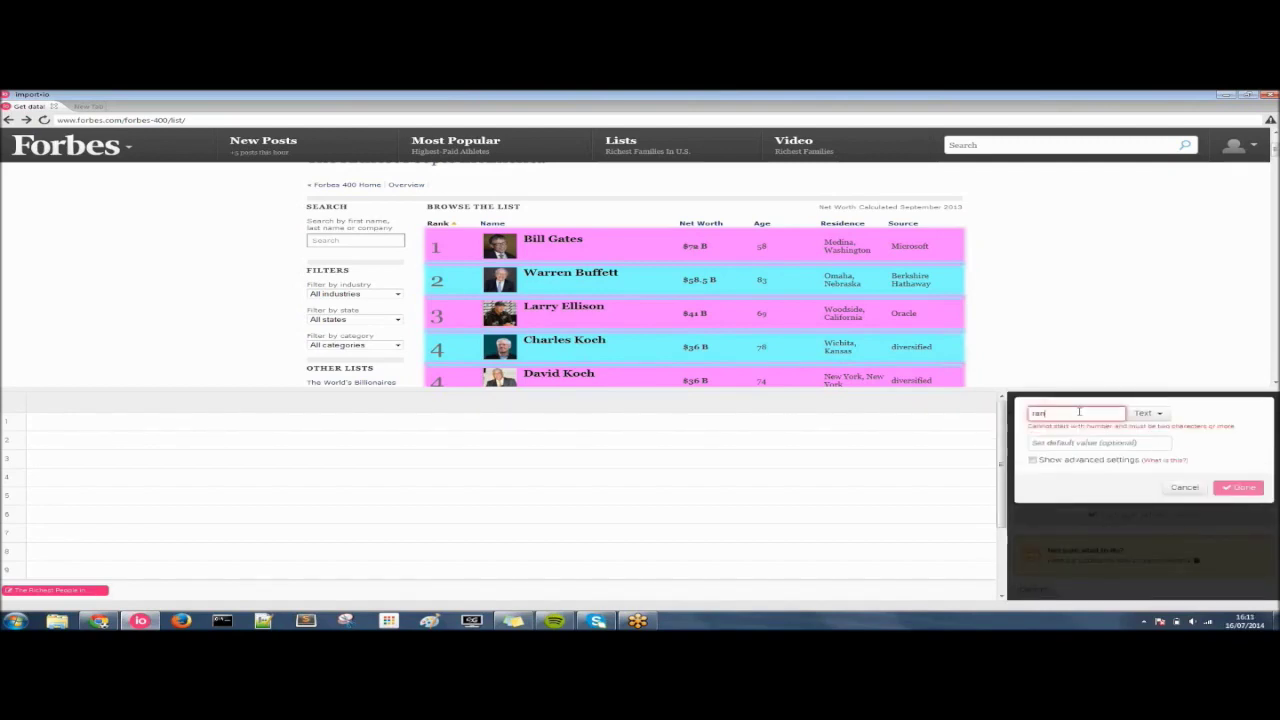
{"action": "left_click", "coordinate": [1150, 414]}
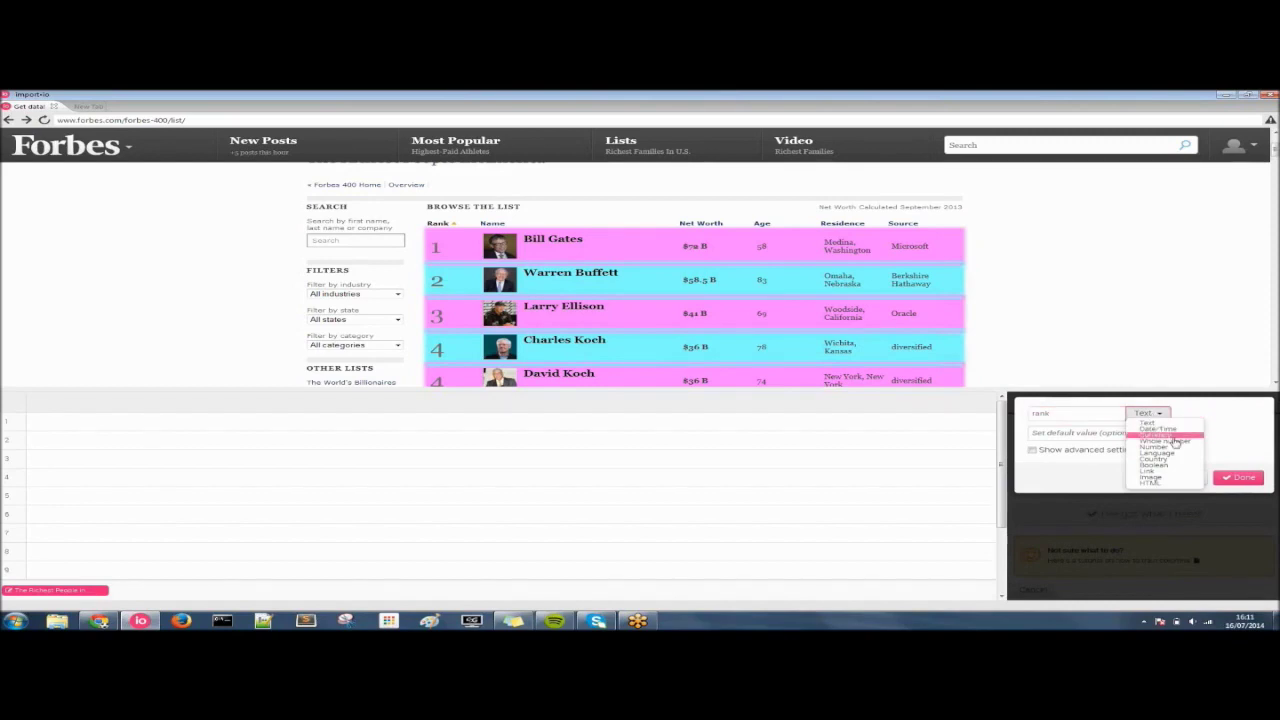
{"action": "left_click", "coordinate": [1178, 452]}
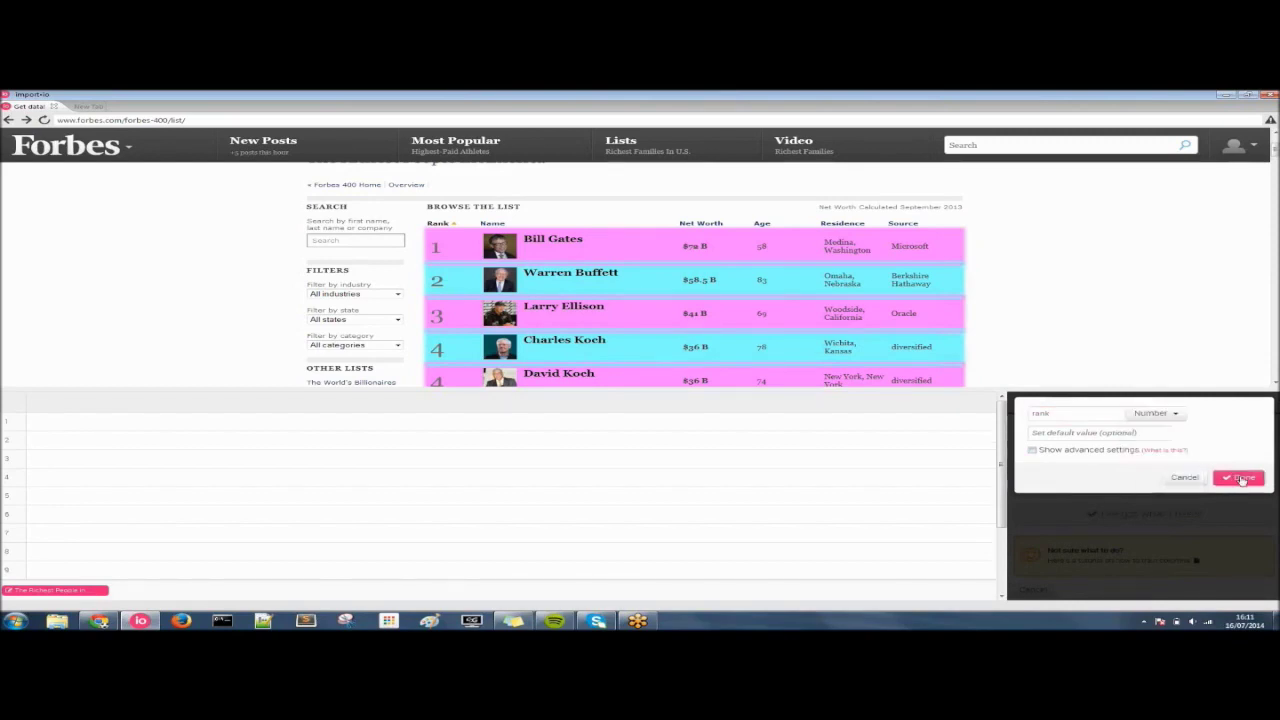
{"action": "left_click", "coordinate": [1241, 478]}
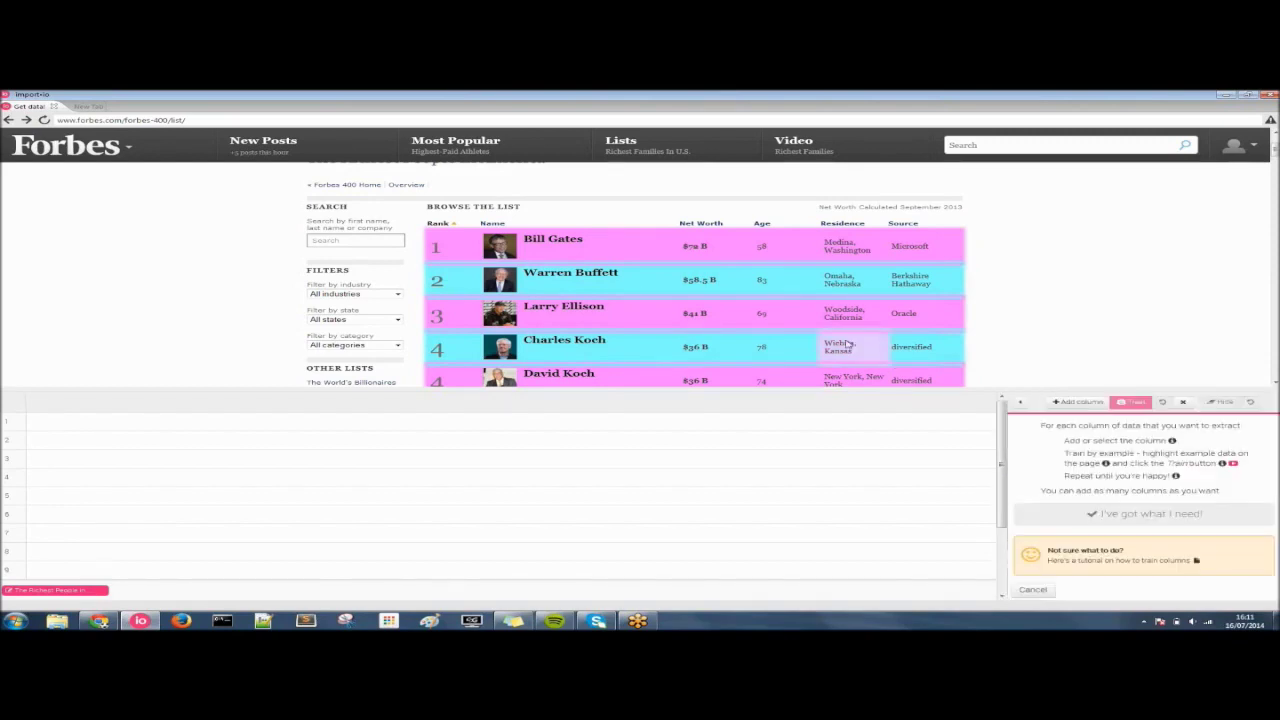
{"action": "left_click", "coordinate": [435, 245]}
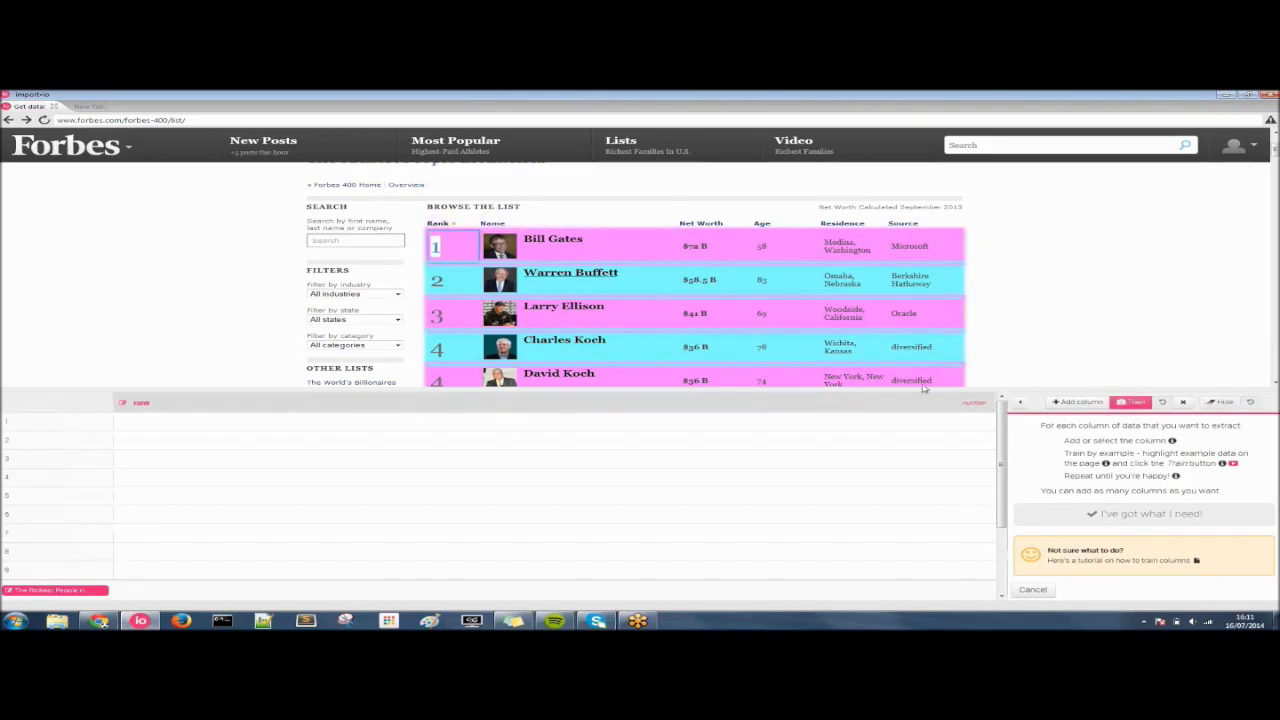
{"action": "left_click", "coordinate": [1139, 404]}
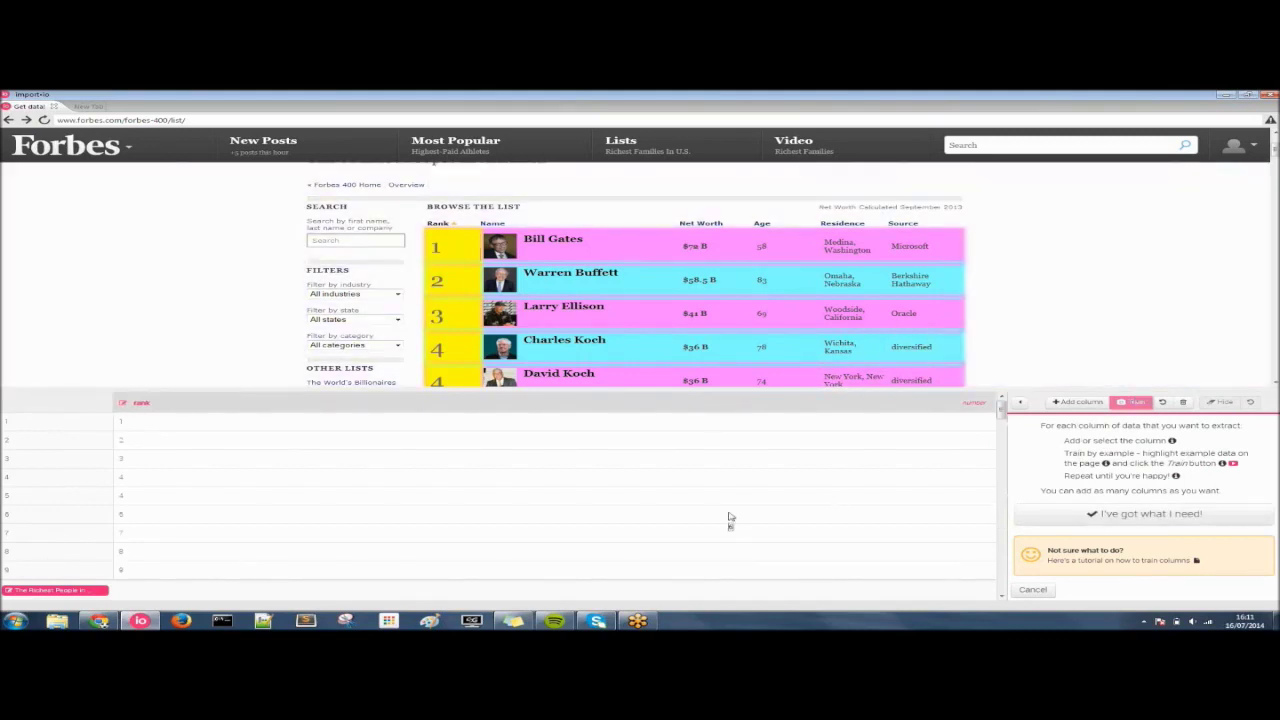
Add a Text column named name and train it with the person's name in the first entry.
{"action": "left_click", "coordinate": [1086, 403]}
{"action": "type", "text": "name"}
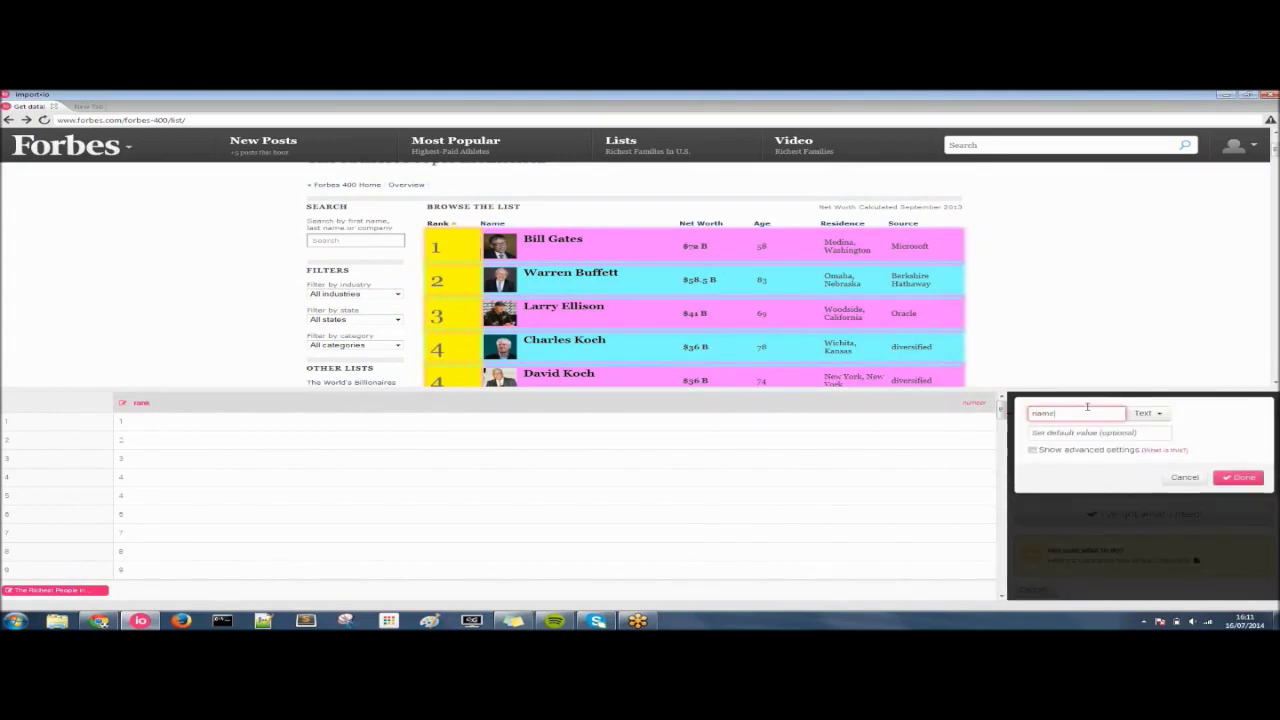
{"action": "left_click", "coordinate": [1240, 477]}
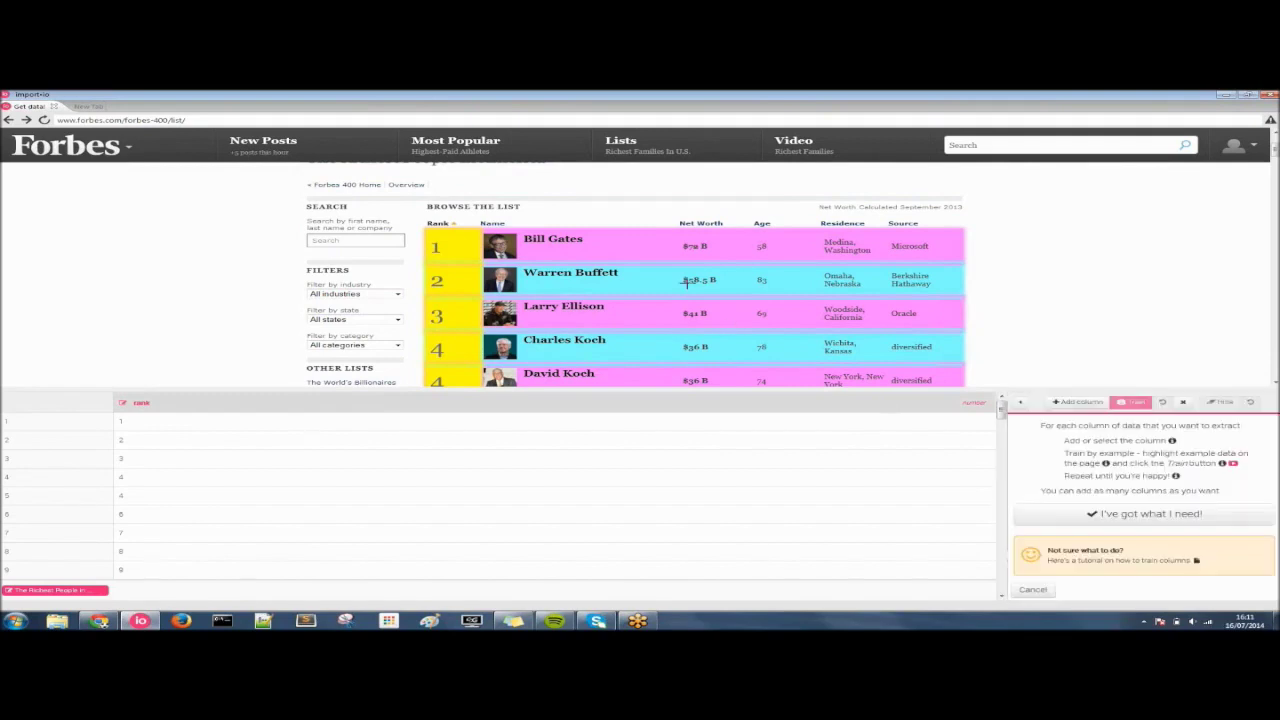
{"action": "left_click", "coordinate": [563, 243]}
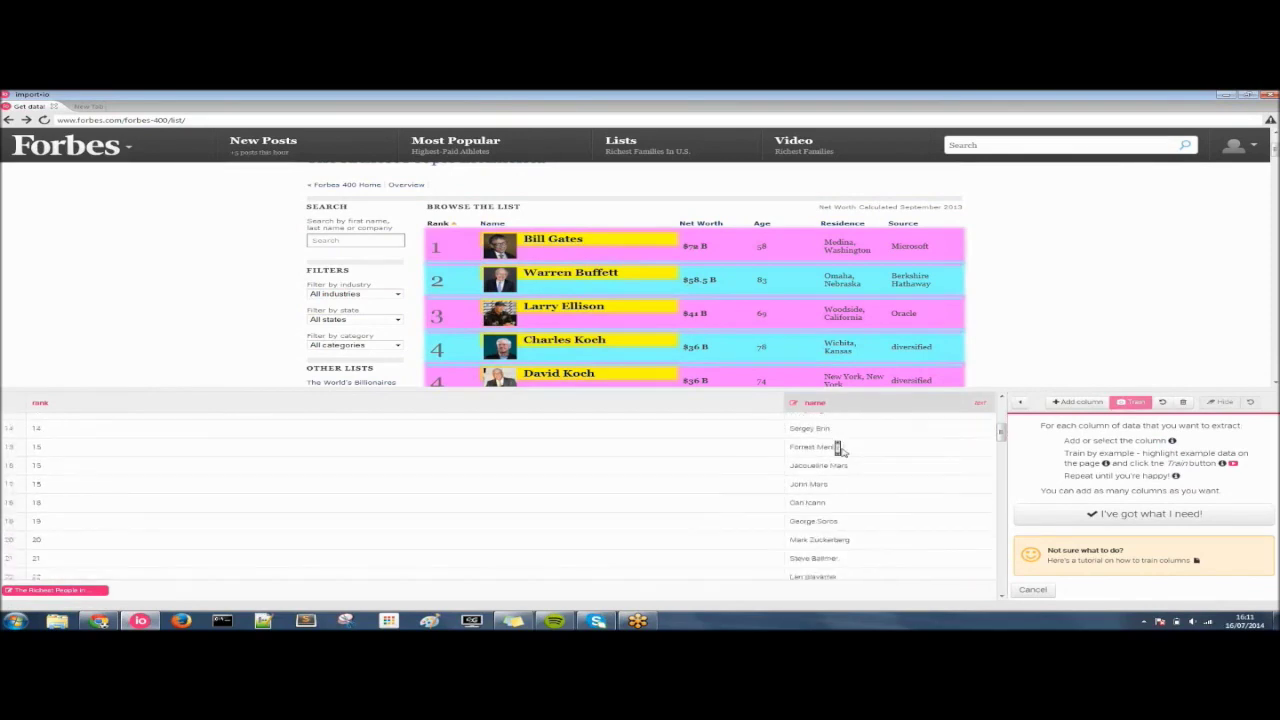
Add a Currency column named net_worth and train it with the first entry's net worth value.
{"action": "left_click", "coordinate": [1088, 402]}
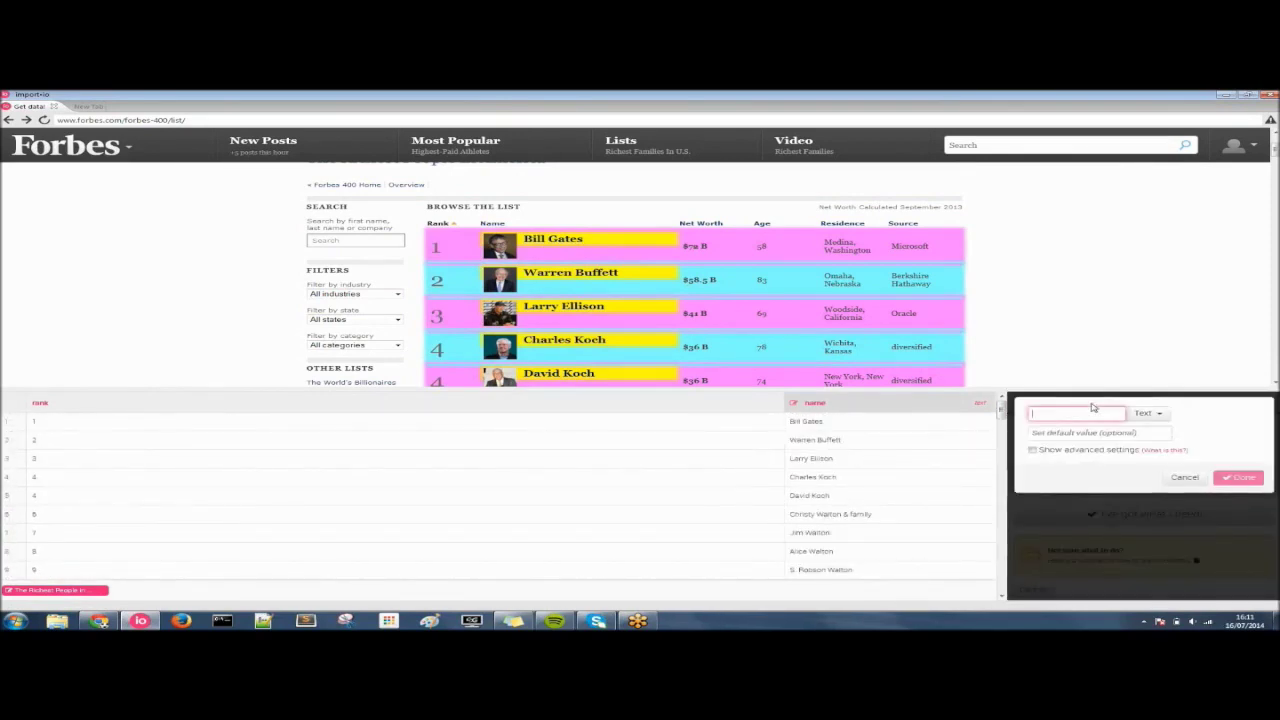
{"action": "type", "text": "net_worth"}
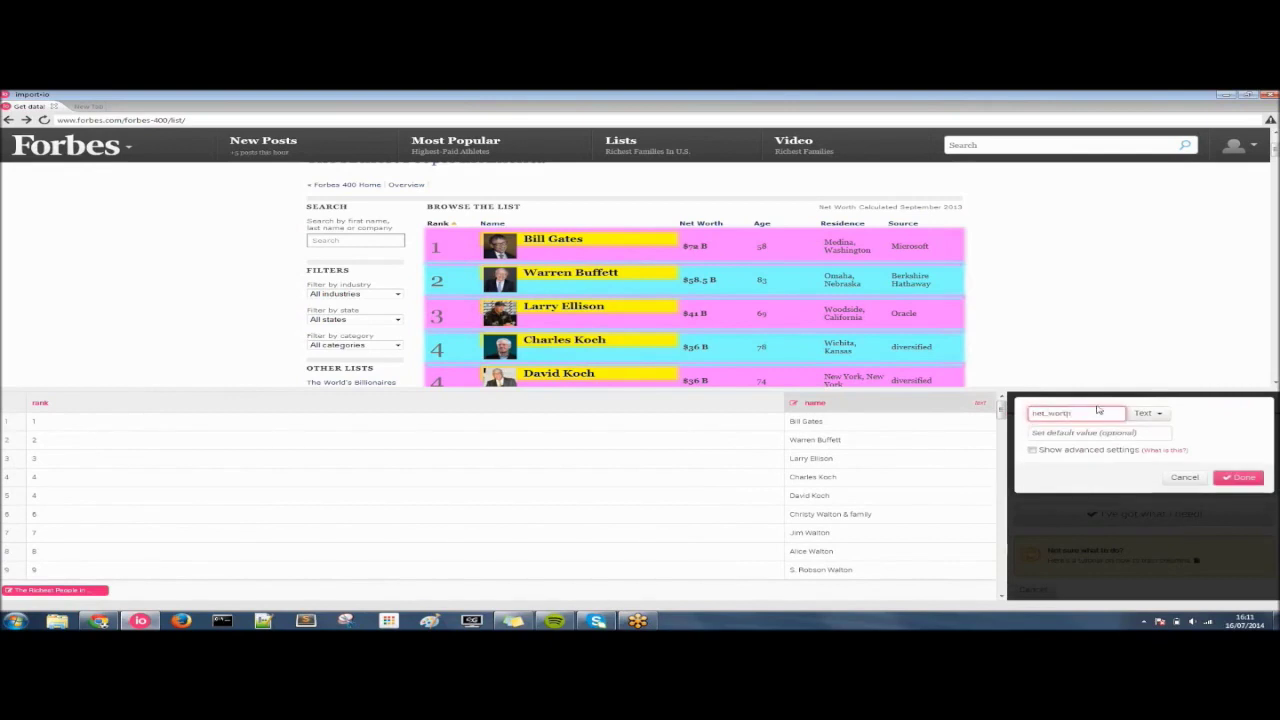
{"action": "left_click", "coordinate": [1148, 413]}
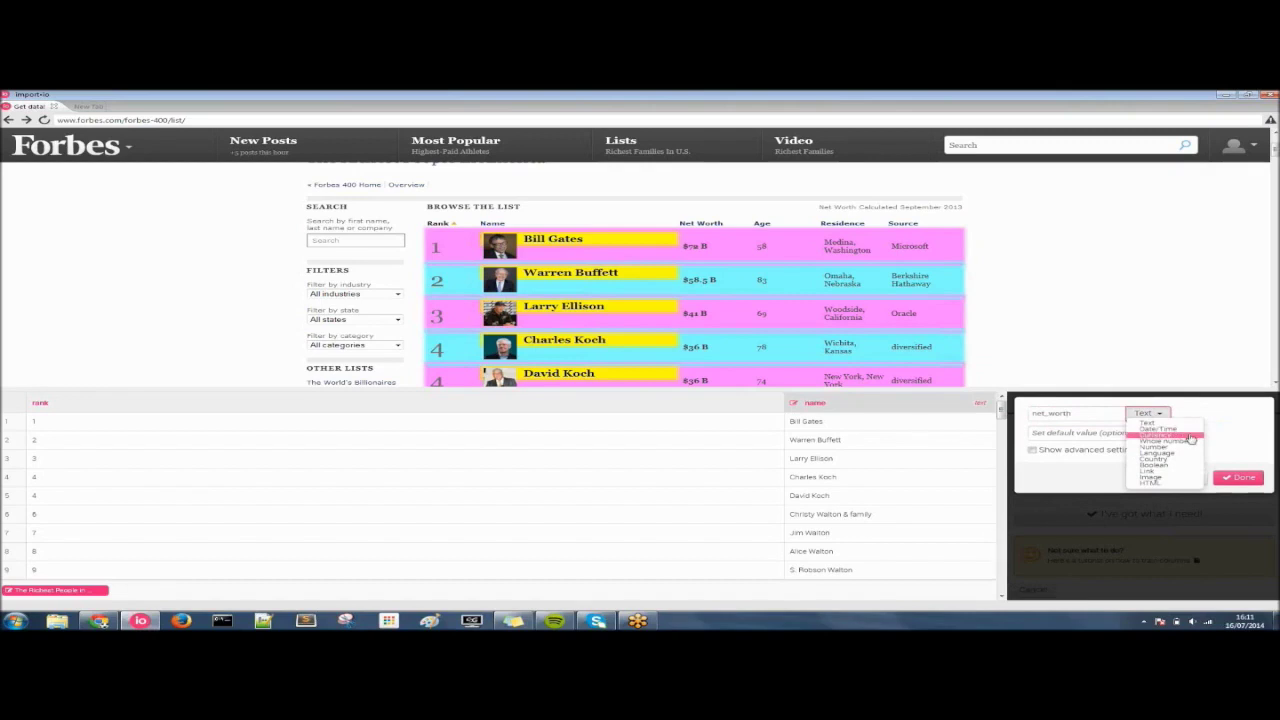
{"action": "left_click", "coordinate": [1191, 438]}
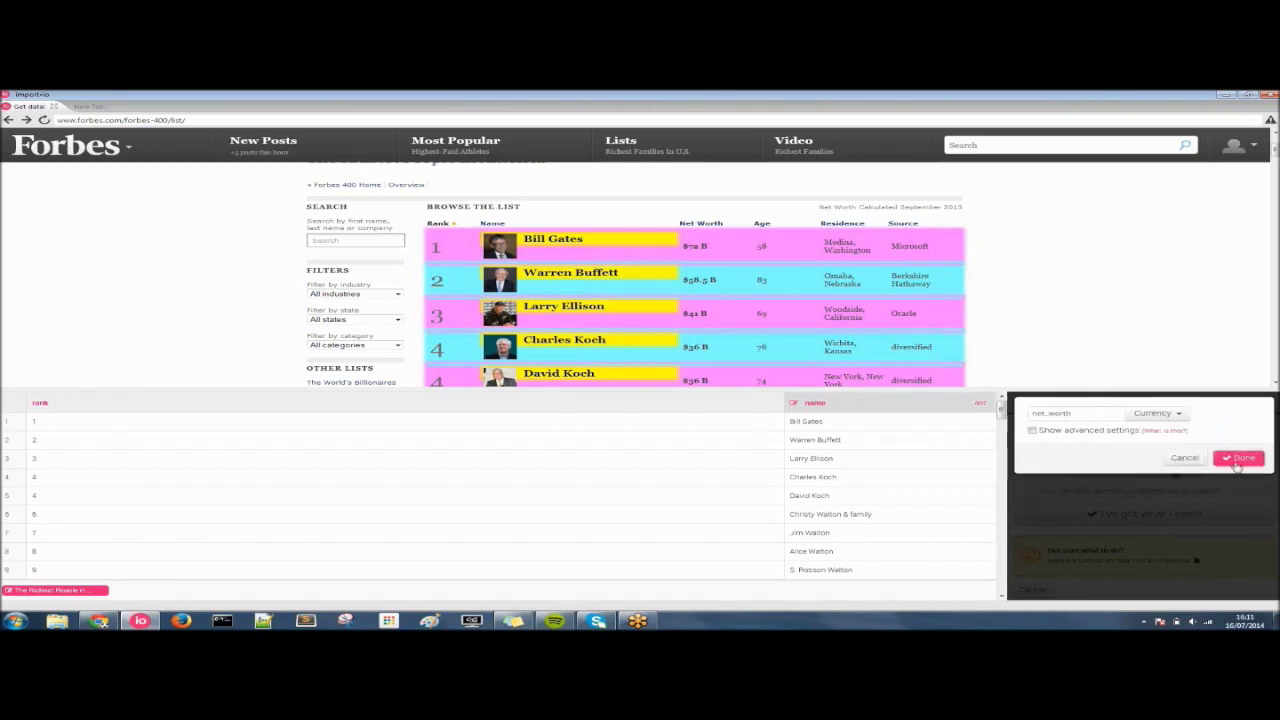
{"action": "left_click", "coordinate": [1238, 463]}
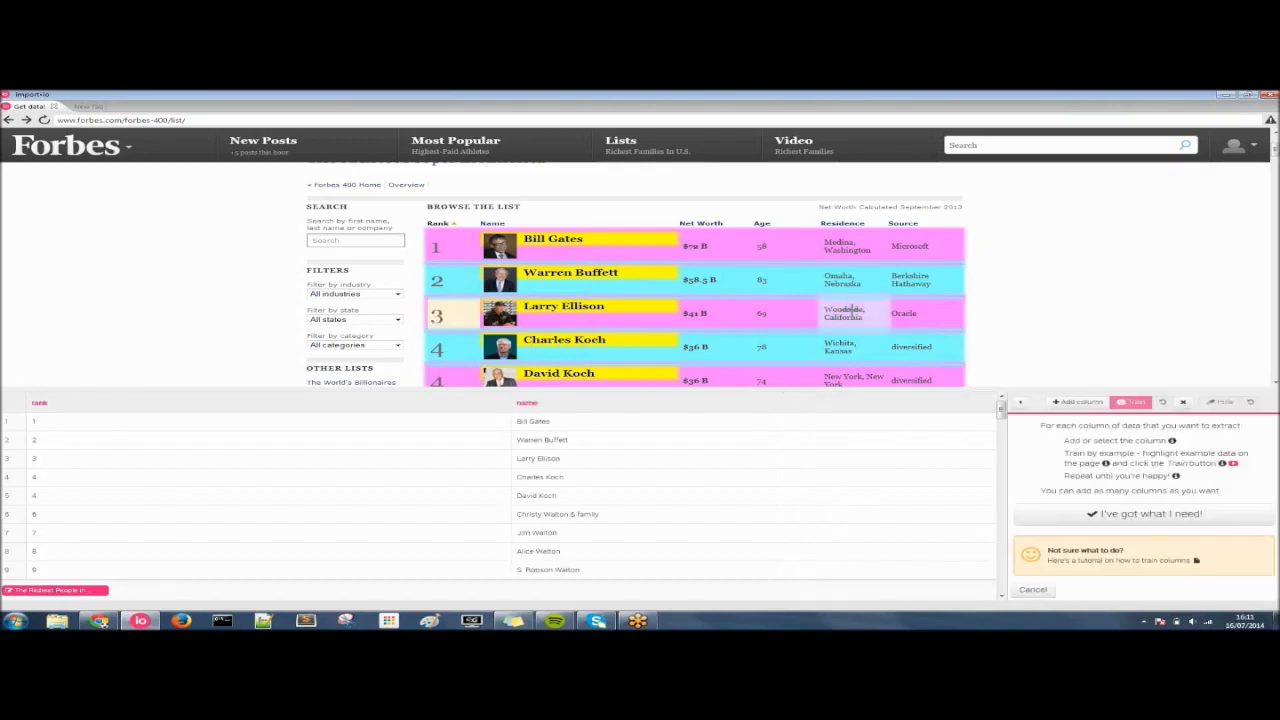
{"action": "left_click", "coordinate": [694, 245]}
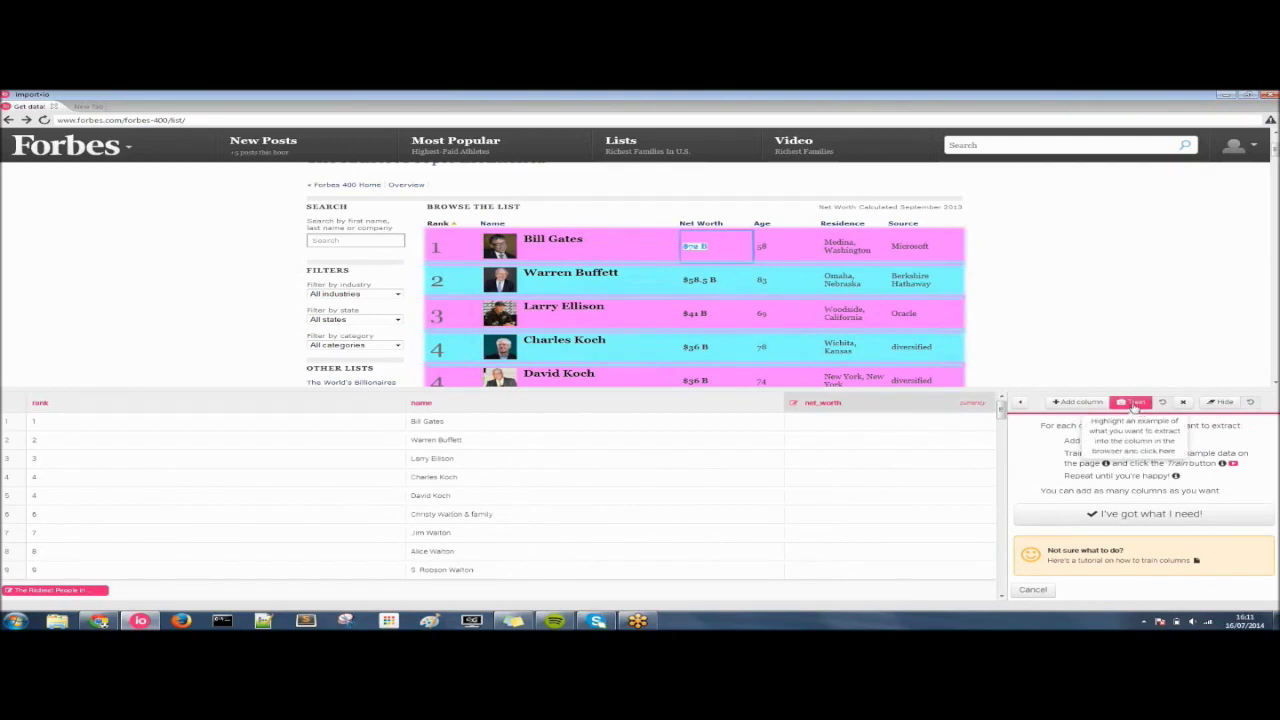
{"action": "left_click", "coordinate": [1134, 406]}
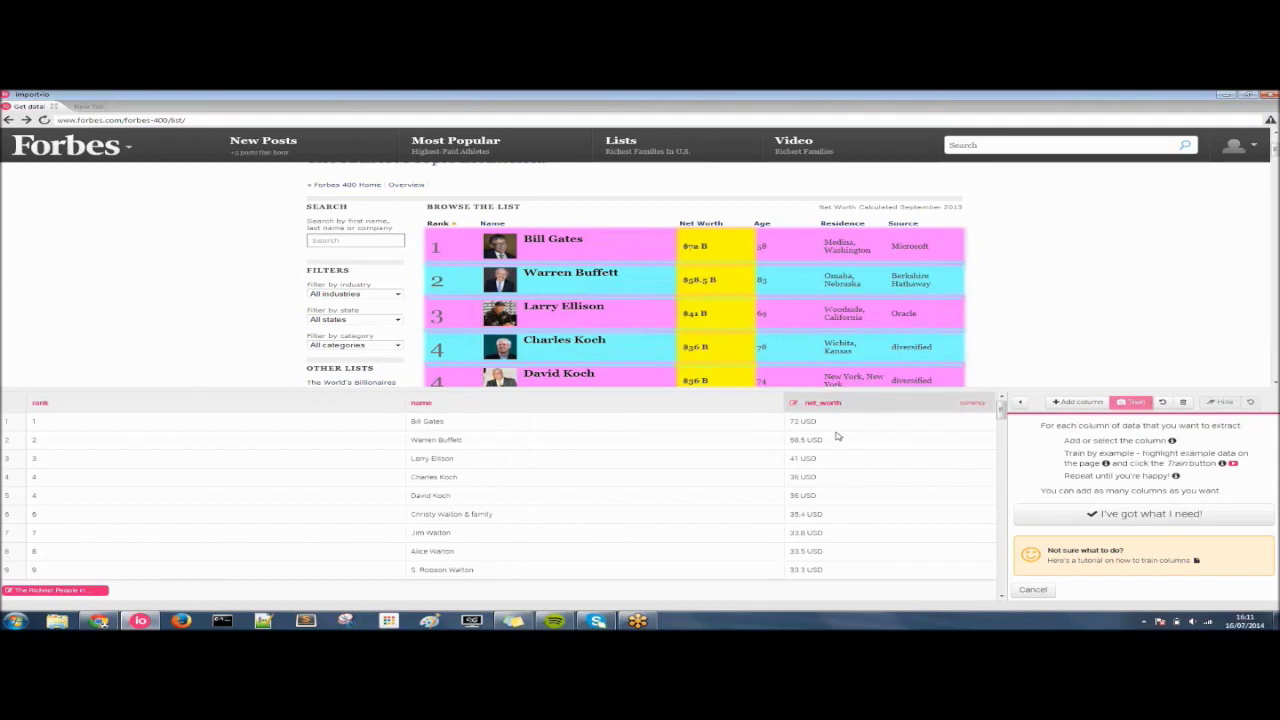
Add a Number column named age and train it with the first entry's age value.
{"action": "left_click", "coordinate": [1084, 403]}
{"action": "type", "text": "age"}
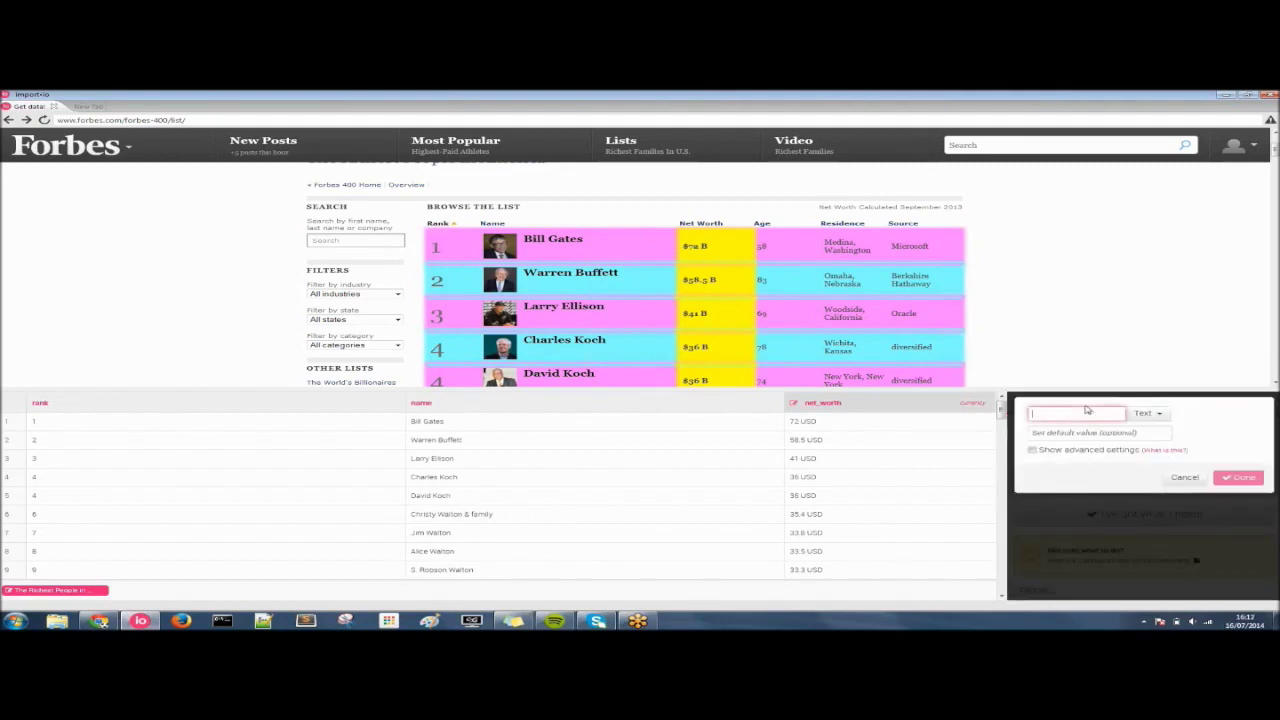
{"action": "left_click", "coordinate": [1148, 413]}
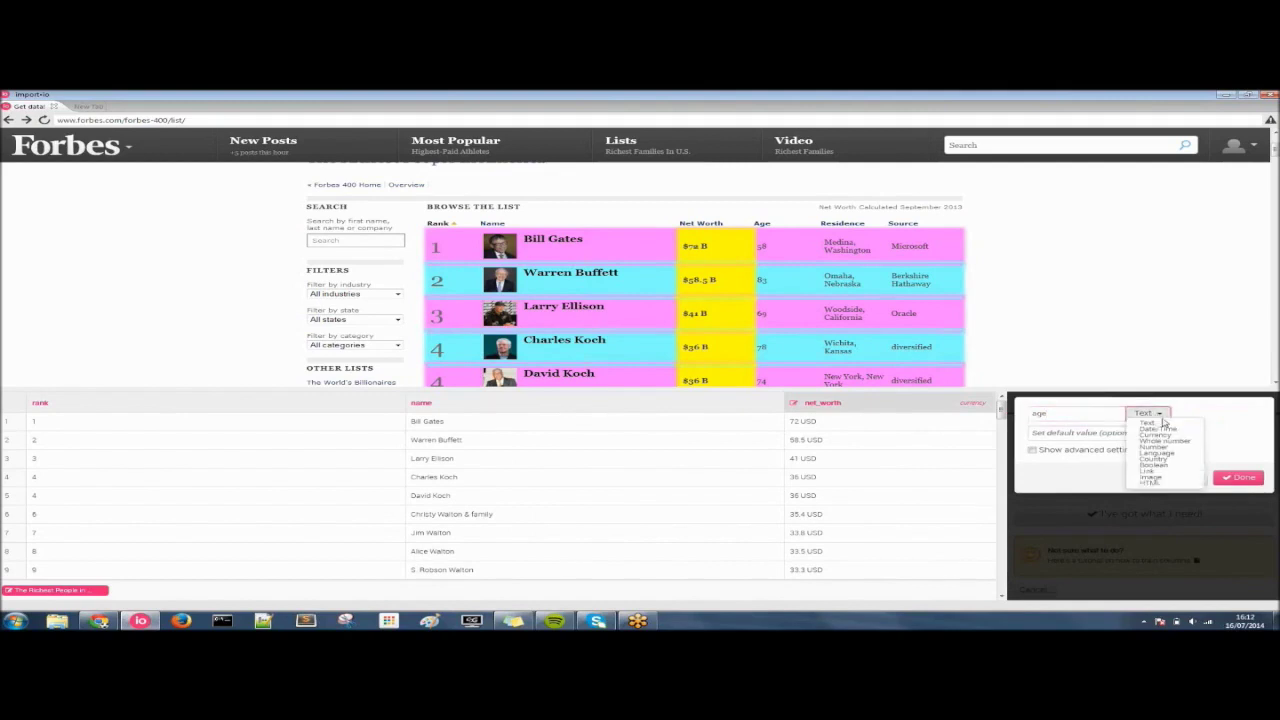
{"action": "left_click", "coordinate": [1163, 446]}
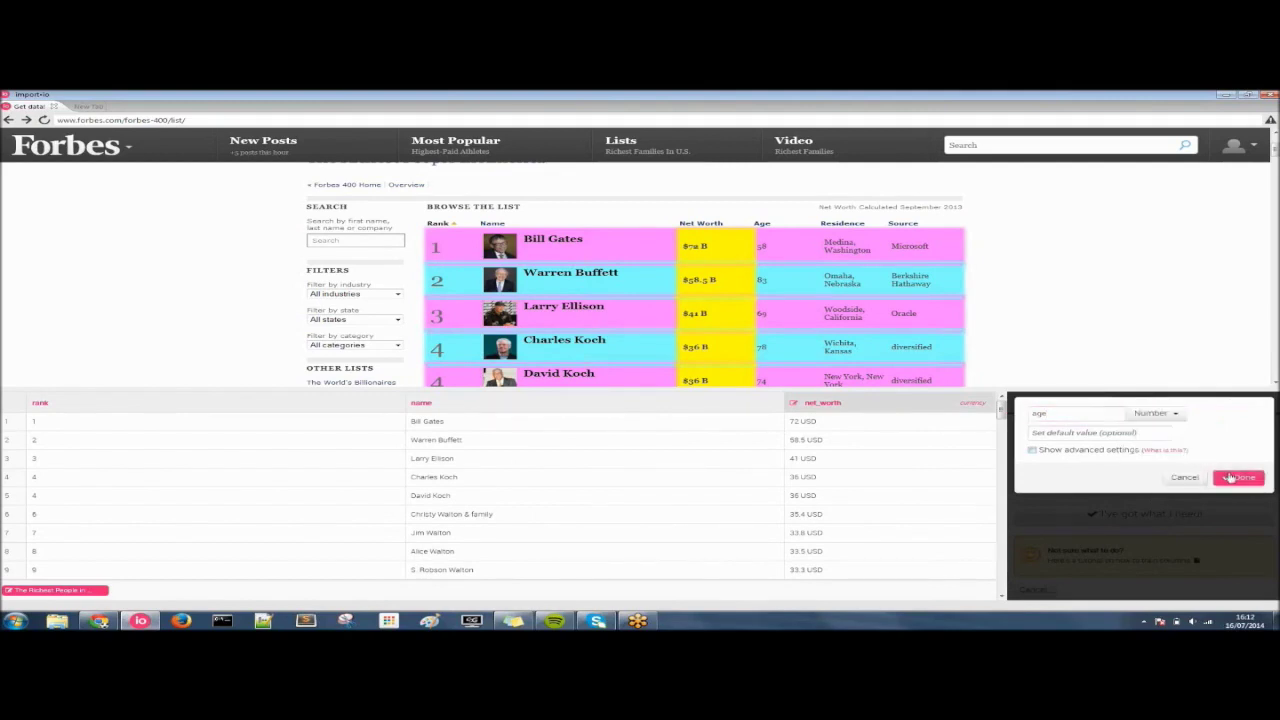
{"action": "left_click", "coordinate": [1231, 477]}
{"action": "left_click", "coordinate": [764, 247]}
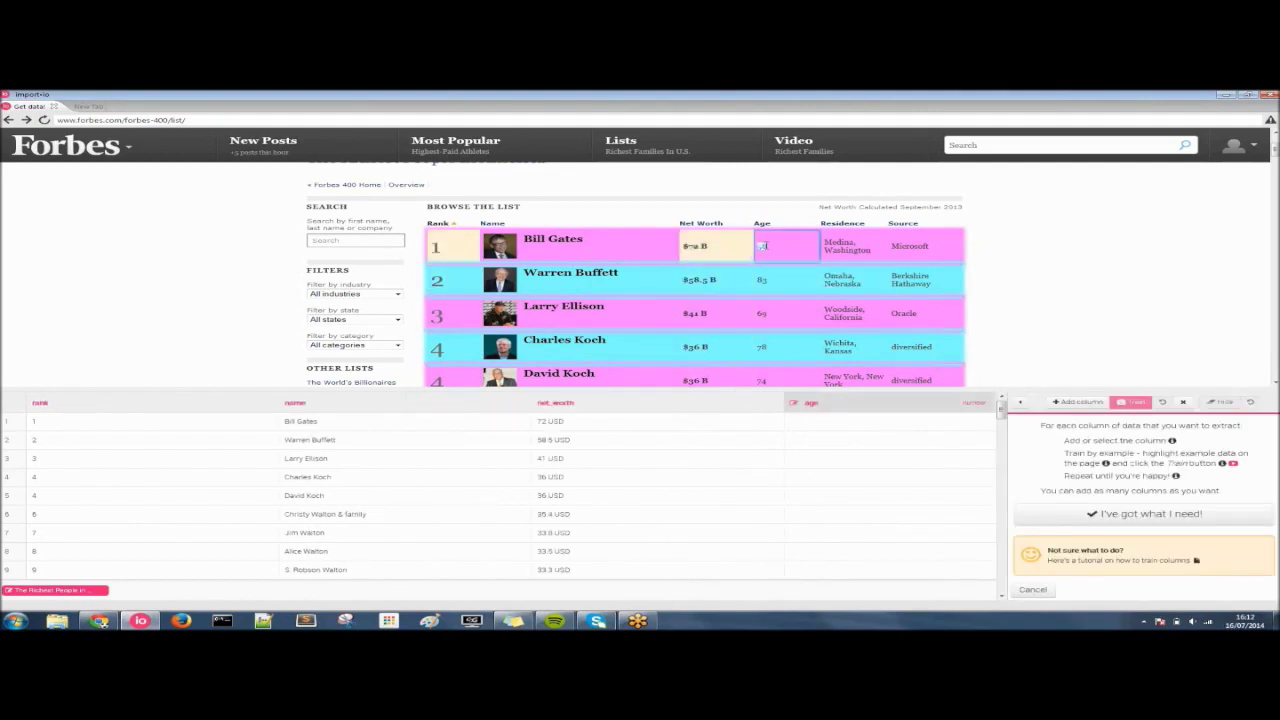
{"action": "left_click", "coordinate": [1130, 404]}
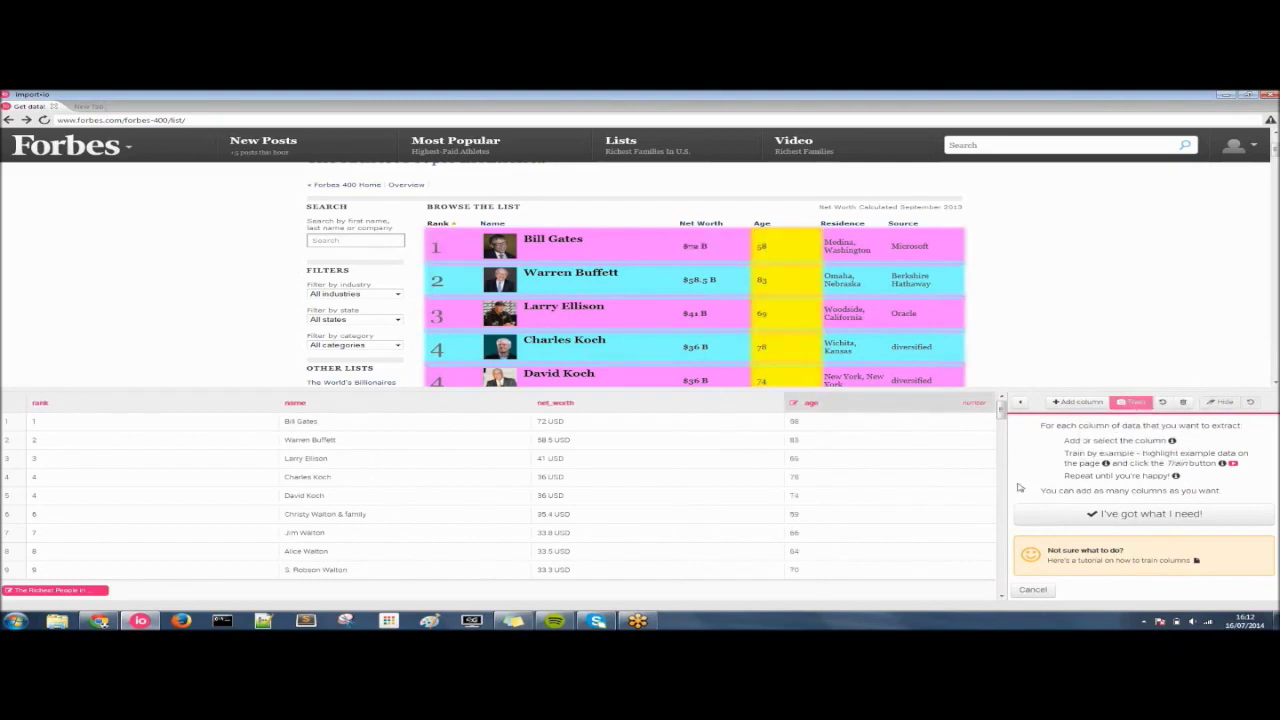
Add a Text column named source, train it with the first entry's source value and check the extracted rows.
{"action": "left_click", "coordinate": [1082, 403]}
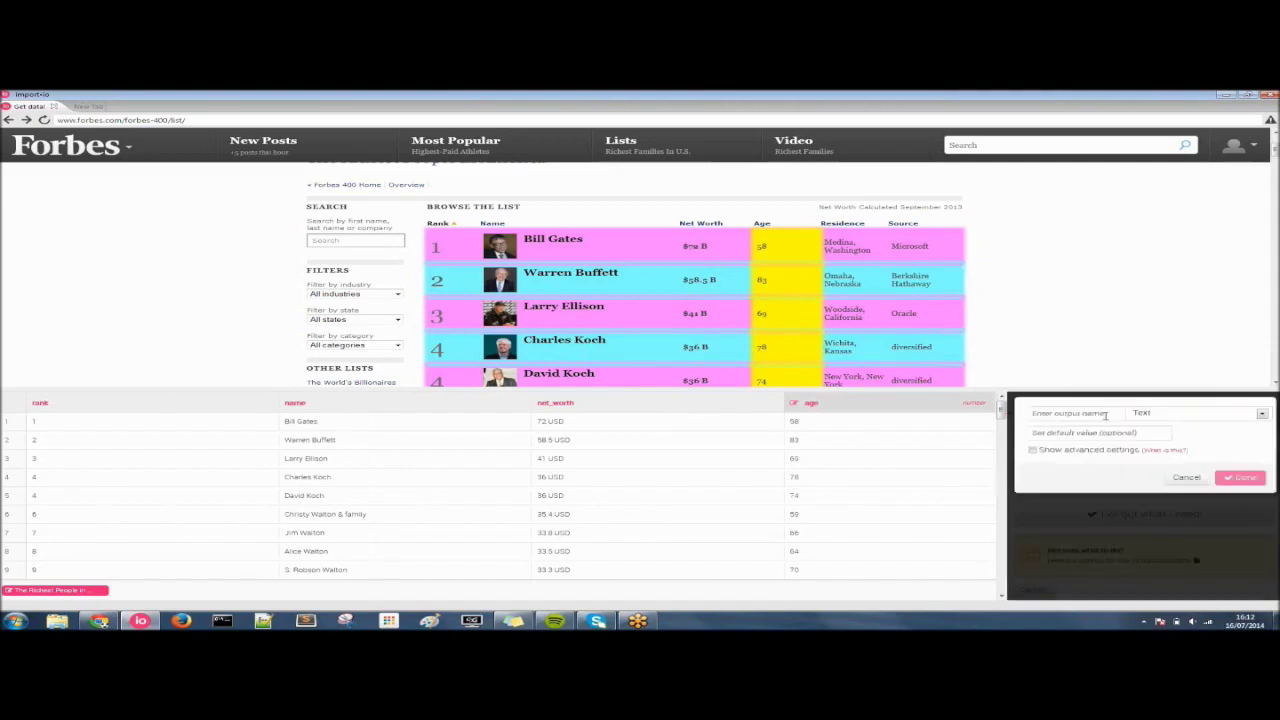
{"action": "left_click", "coordinate": [1106, 415]}
{"action": "type", "text": "source"}
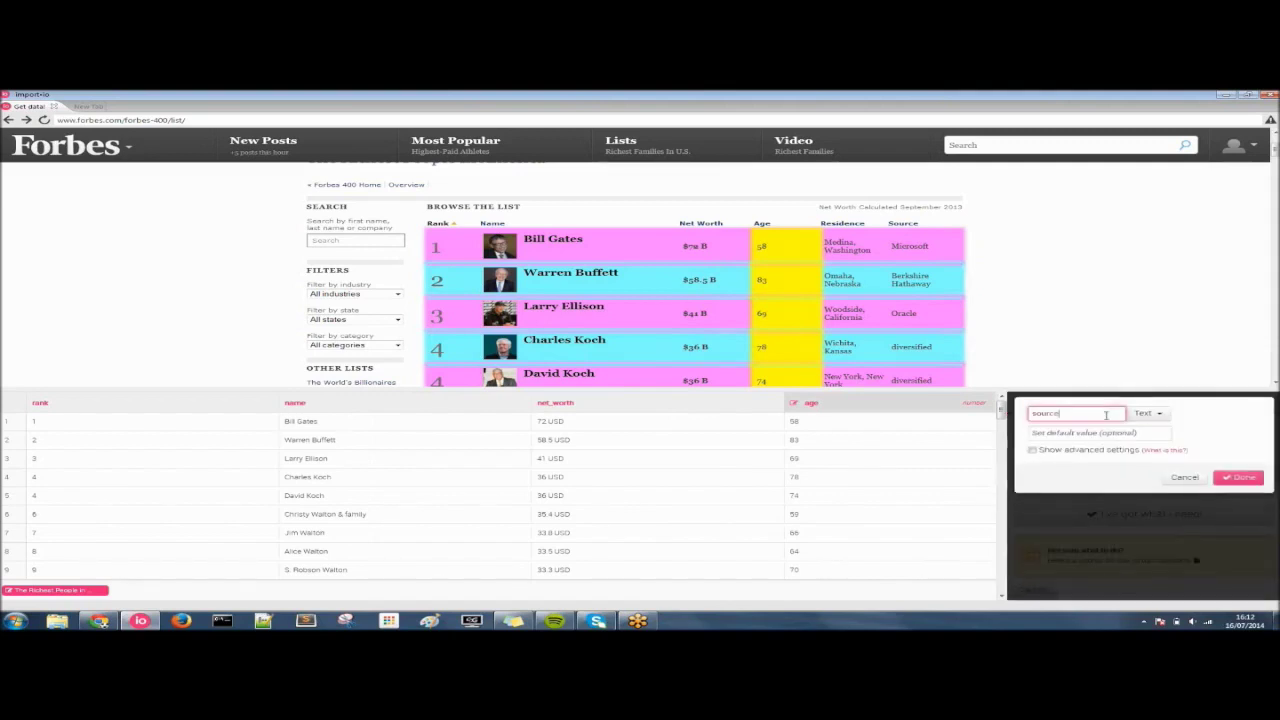
{"action": "left_click", "coordinate": [1238, 478]}
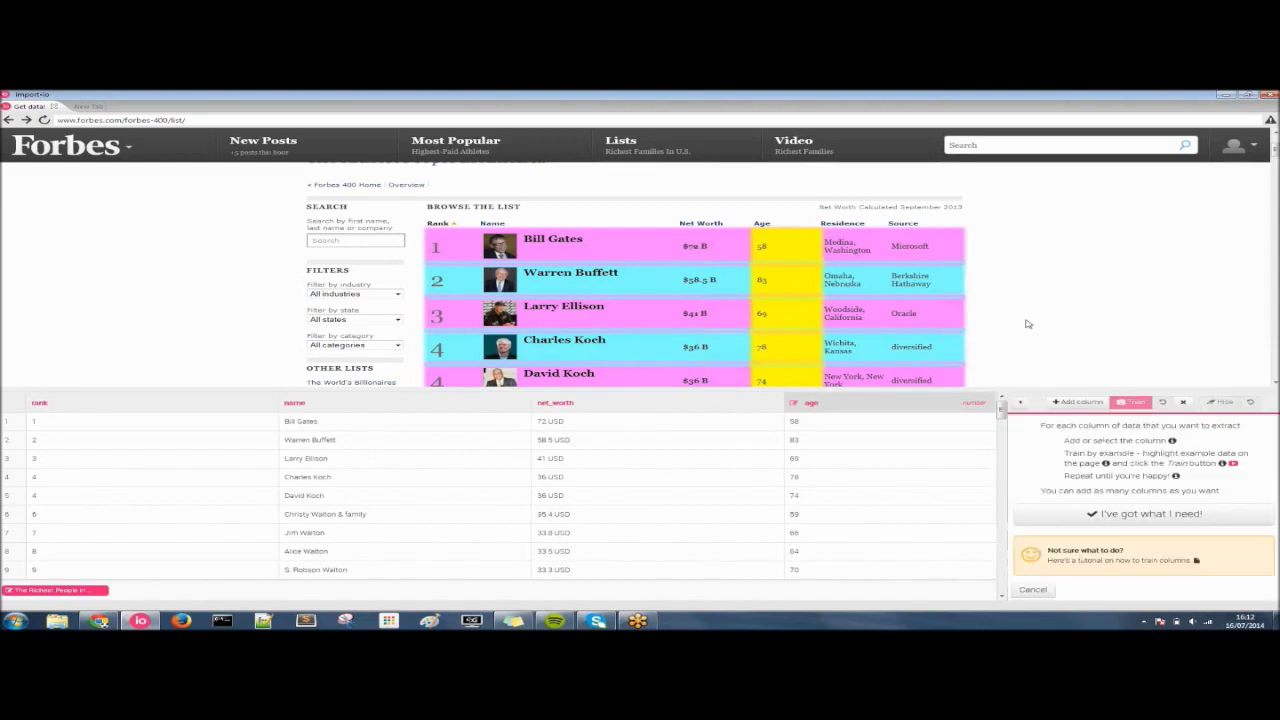
{"action": "left_click", "coordinate": [917, 245]}
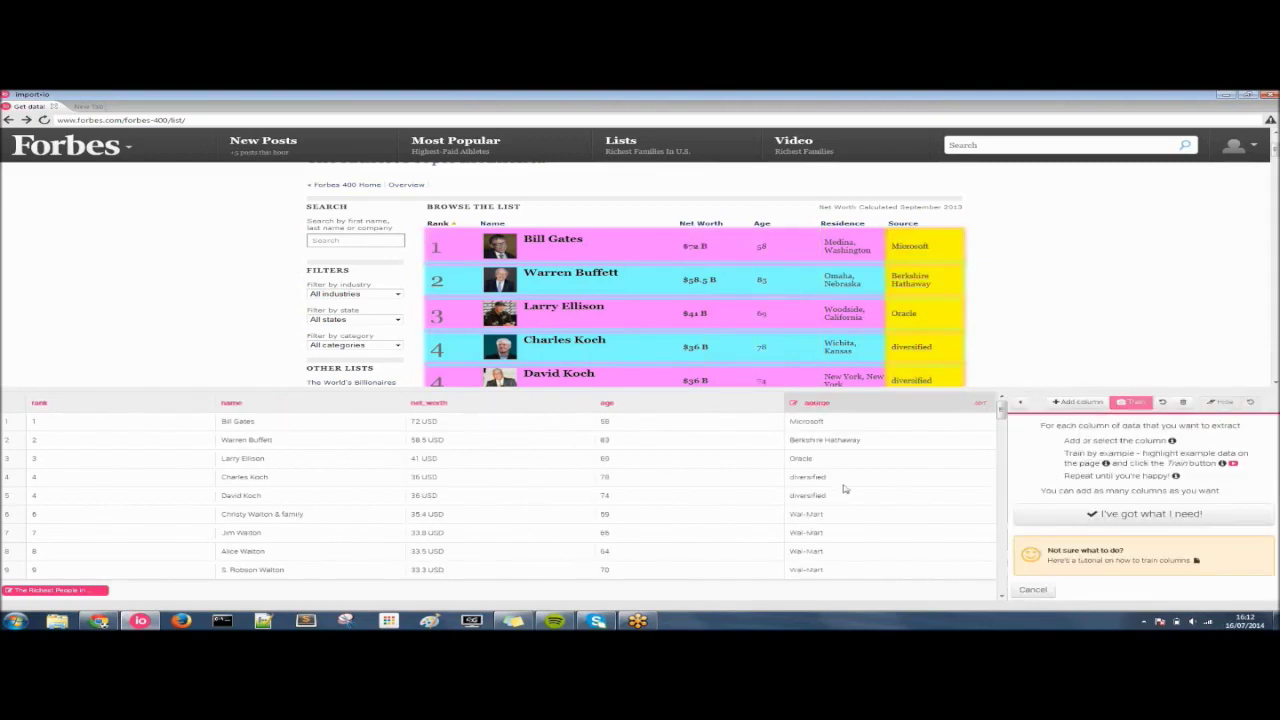
{"action": "scroll", "coordinate": [840, 485], "scroll_direction": "down", "scroll_amount": 5}
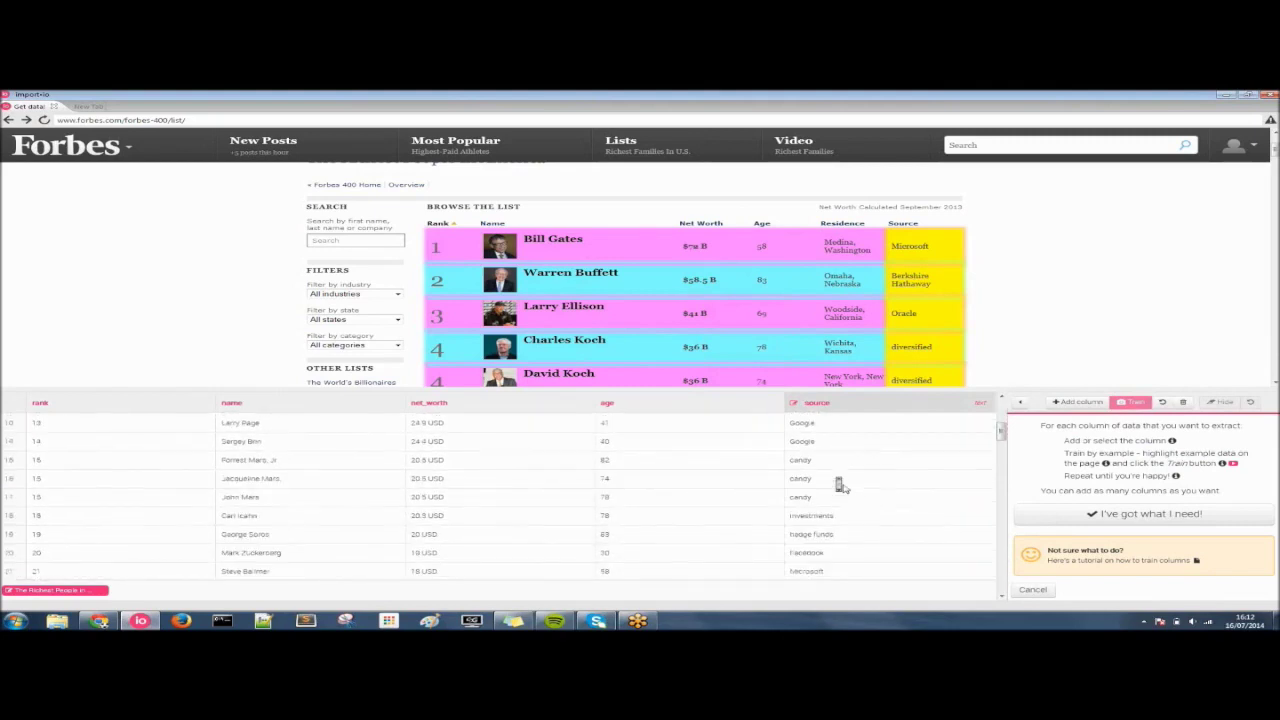
{"action": "scroll", "coordinate": [843, 488], "scroll_direction": "down", "scroll_amount": 2}
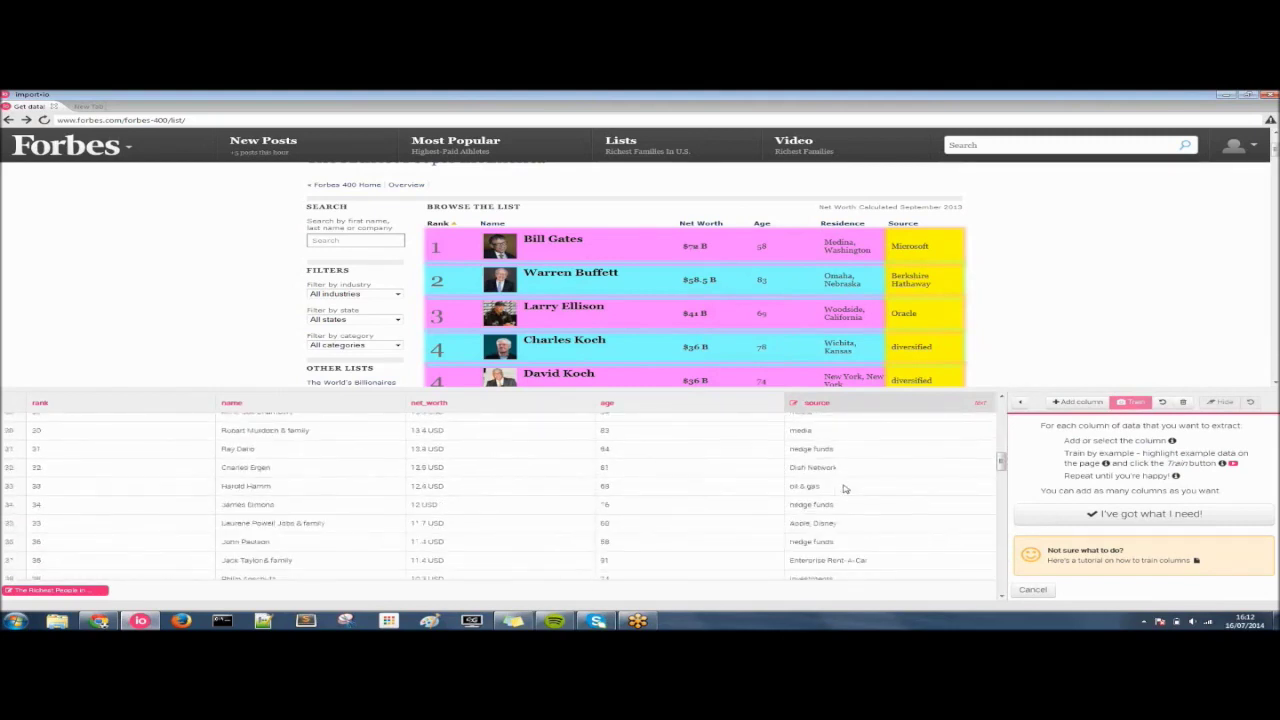
{"action": "scroll", "coordinate": [843, 486], "scroll_direction": "up", "scroll_amount": 6}
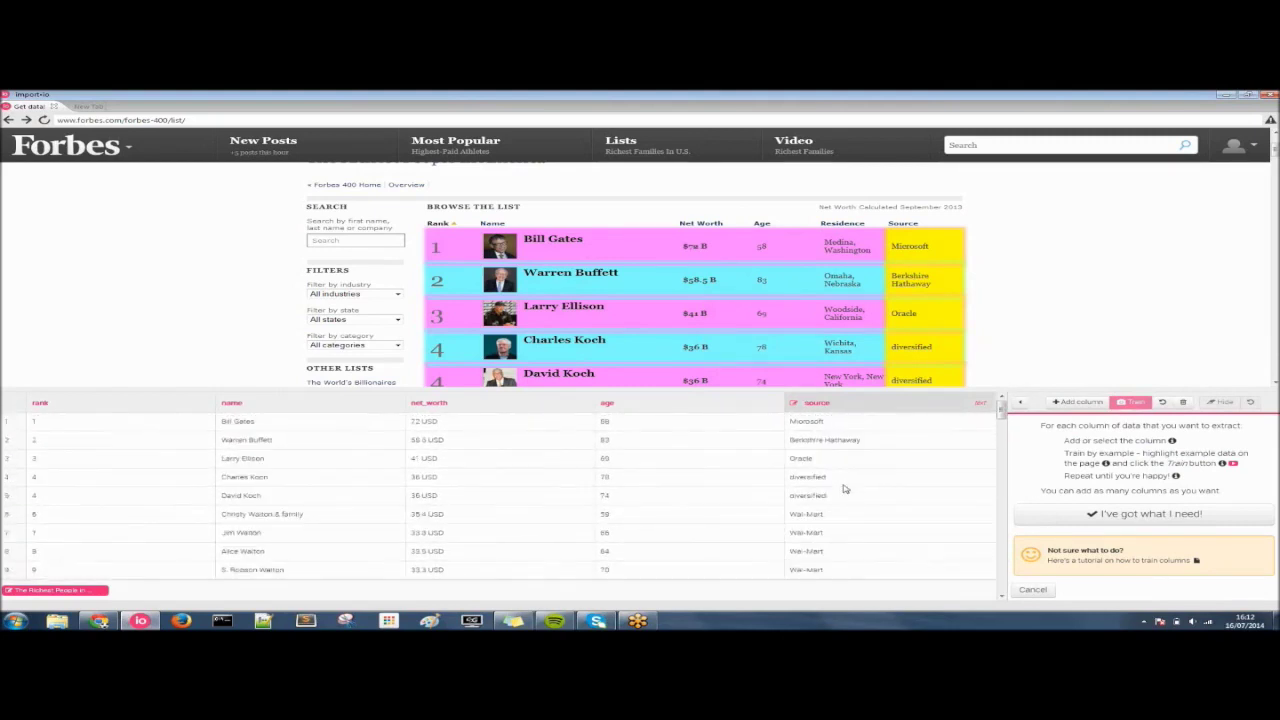
Finish training the extractor and upload it to import.io under the name Forbes 400.
{"action": "left_click", "coordinate": [1117, 514]}
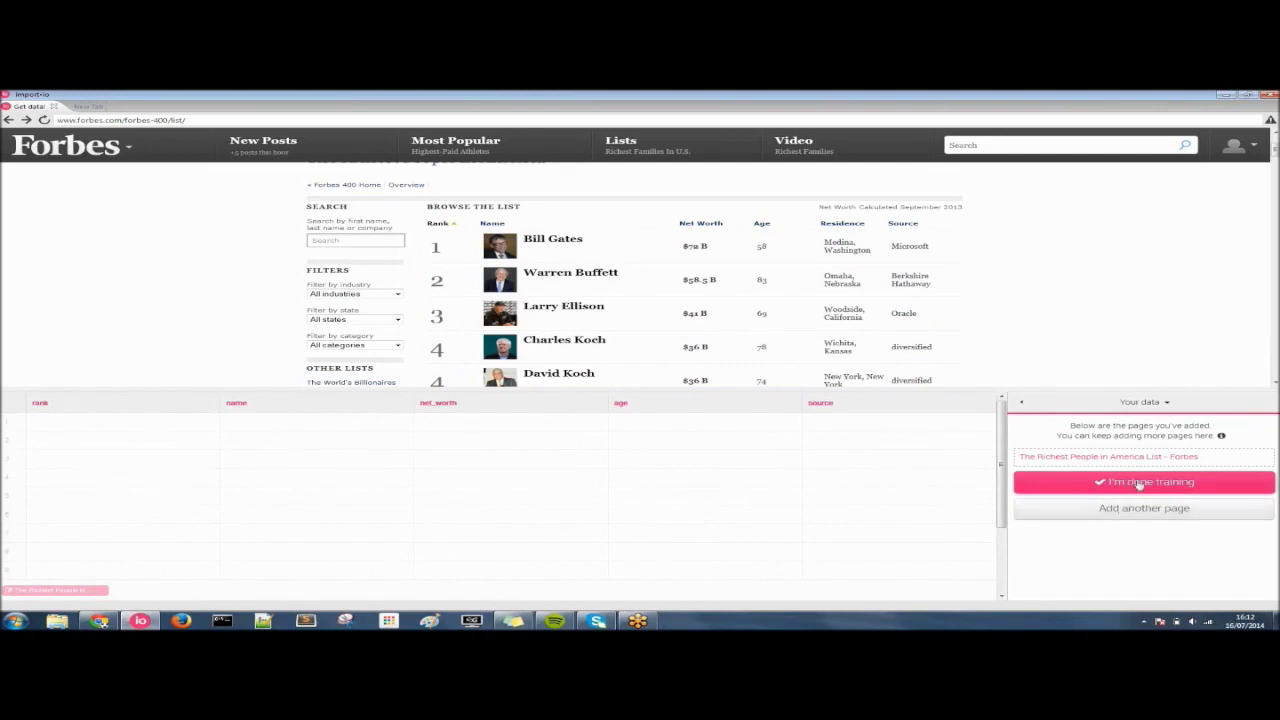
{"action": "left_click", "coordinate": [1141, 482]}
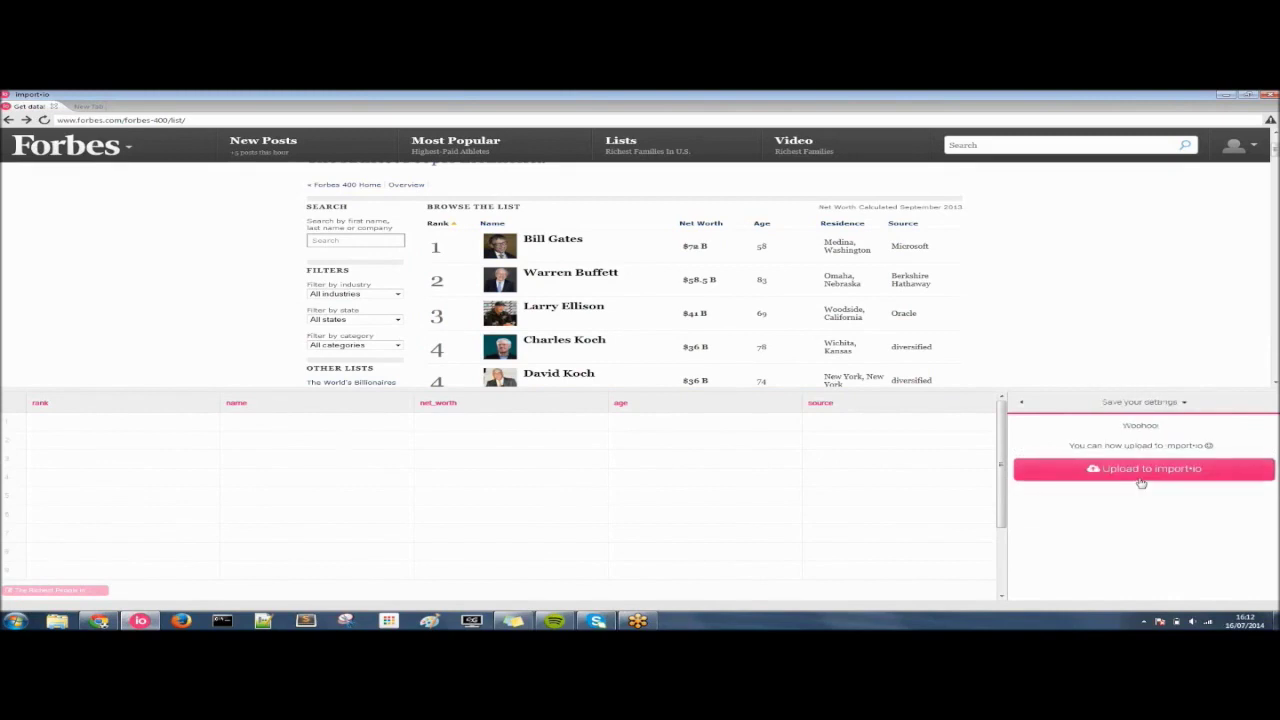
{"action": "left_click", "coordinate": [1145, 470]}
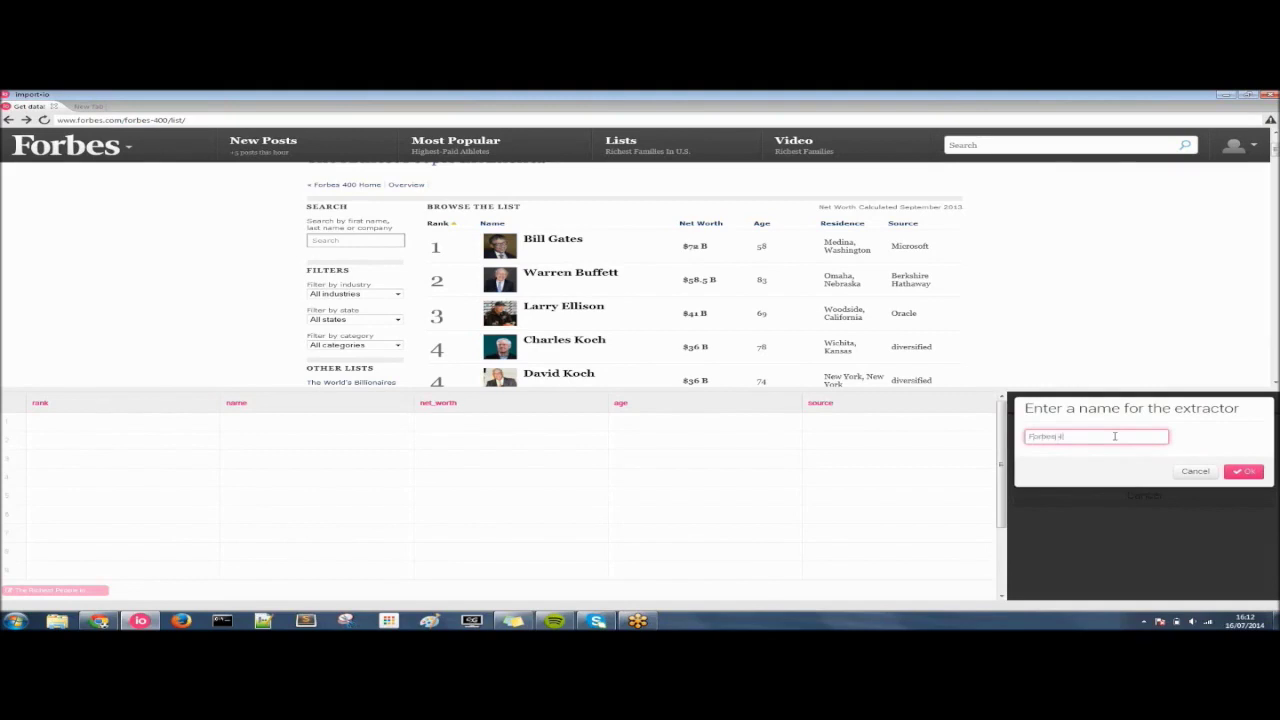
{"action": "left_click", "coordinate": [1250, 471]}
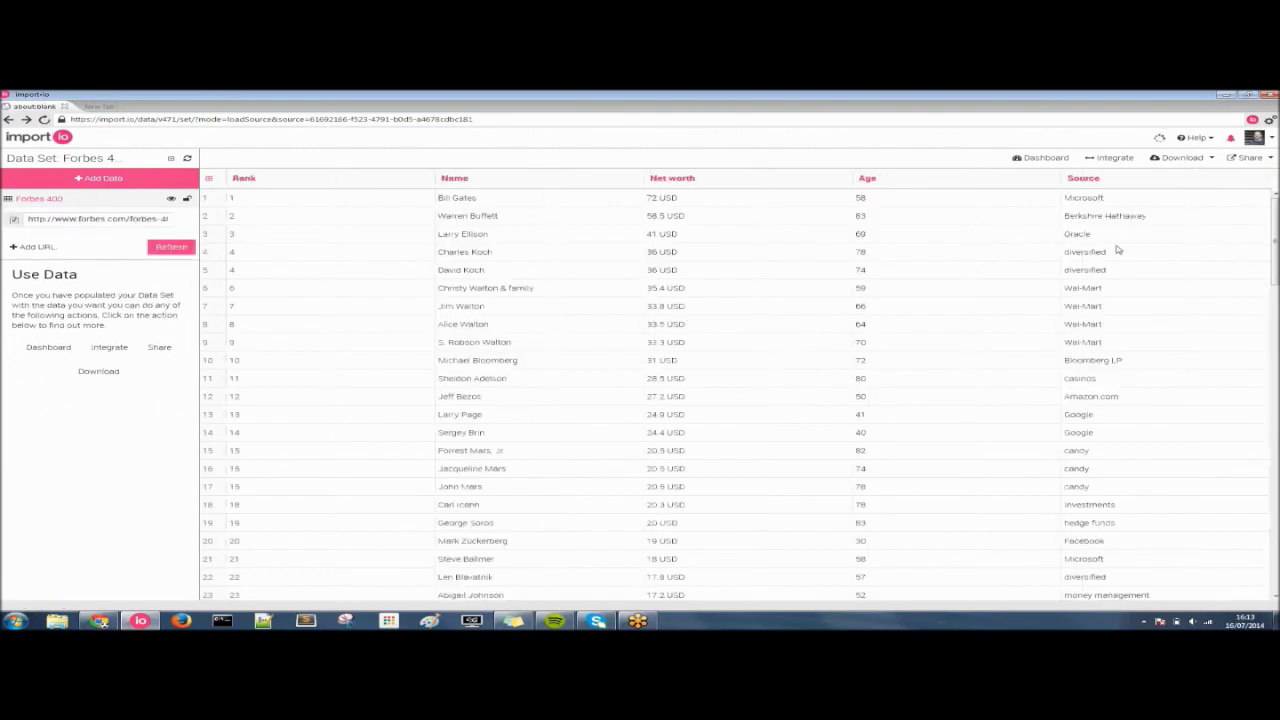
Review the download formats offered for the Forbes 400 data set and open its integration options.
{"action": "left_click", "coordinate": [1195, 158]}
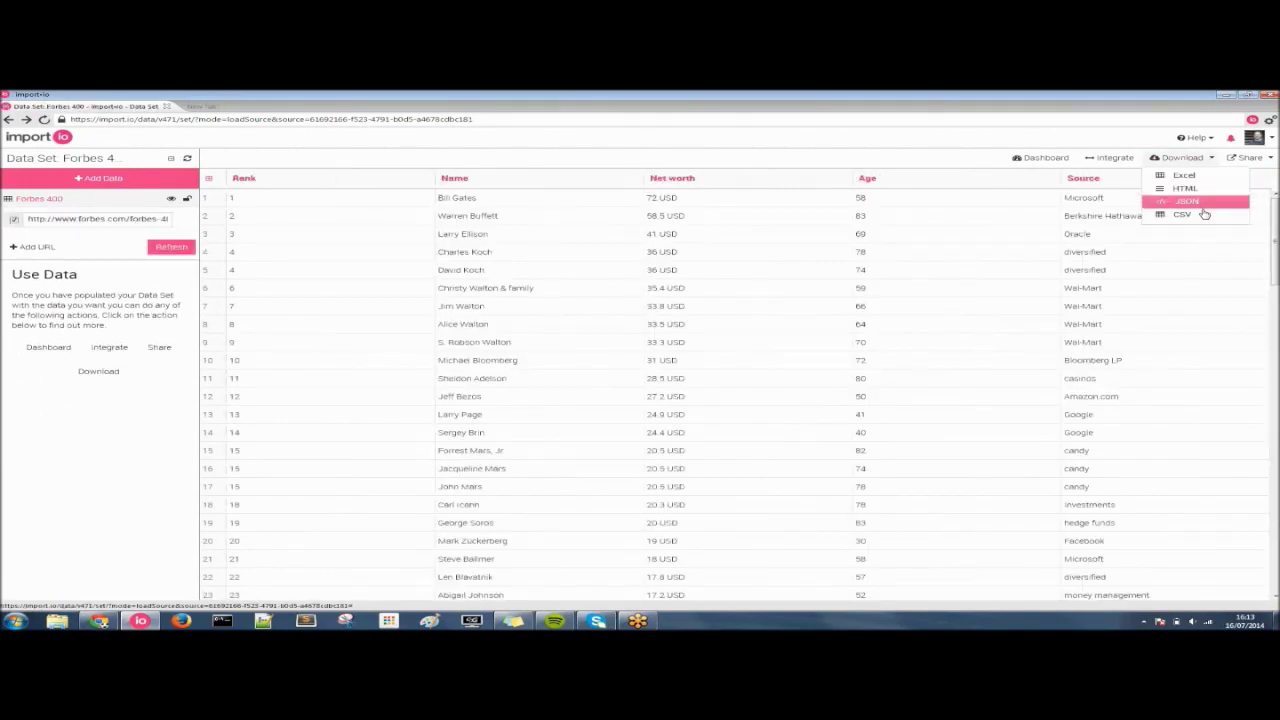
{"action": "left_click", "coordinate": [911, 137]}
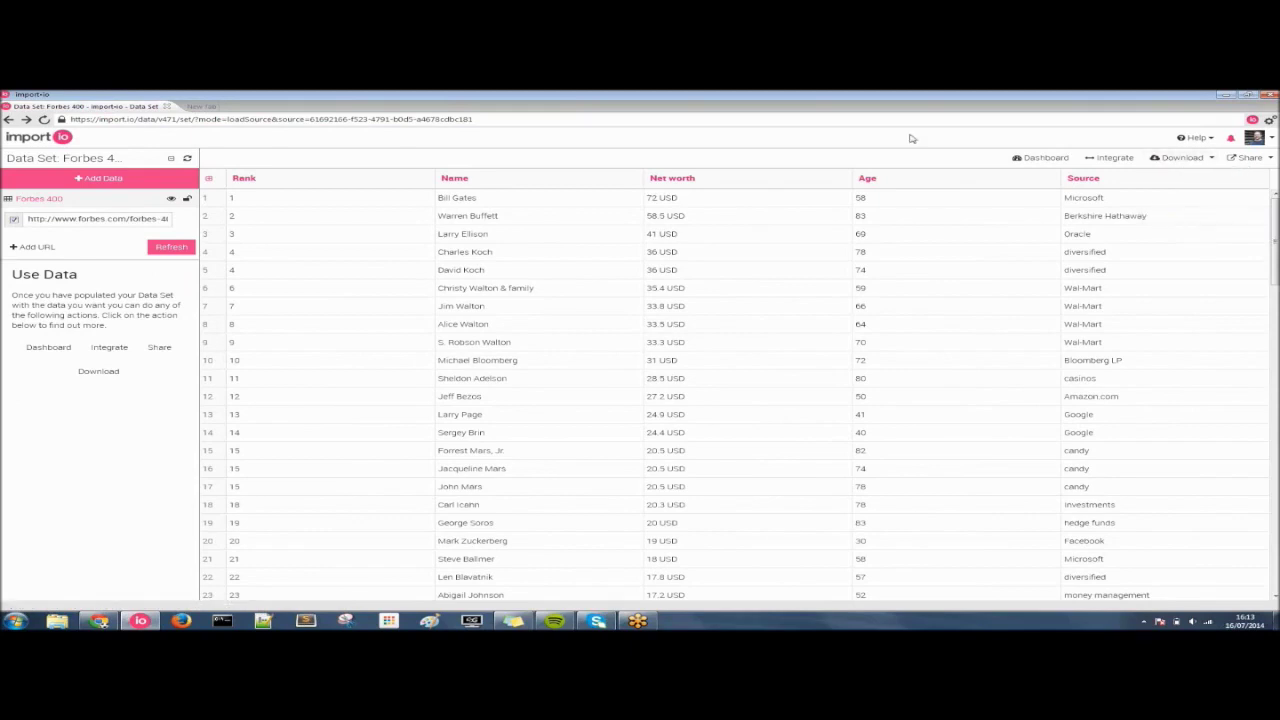
{"action": "left_click", "coordinate": [1112, 158]}
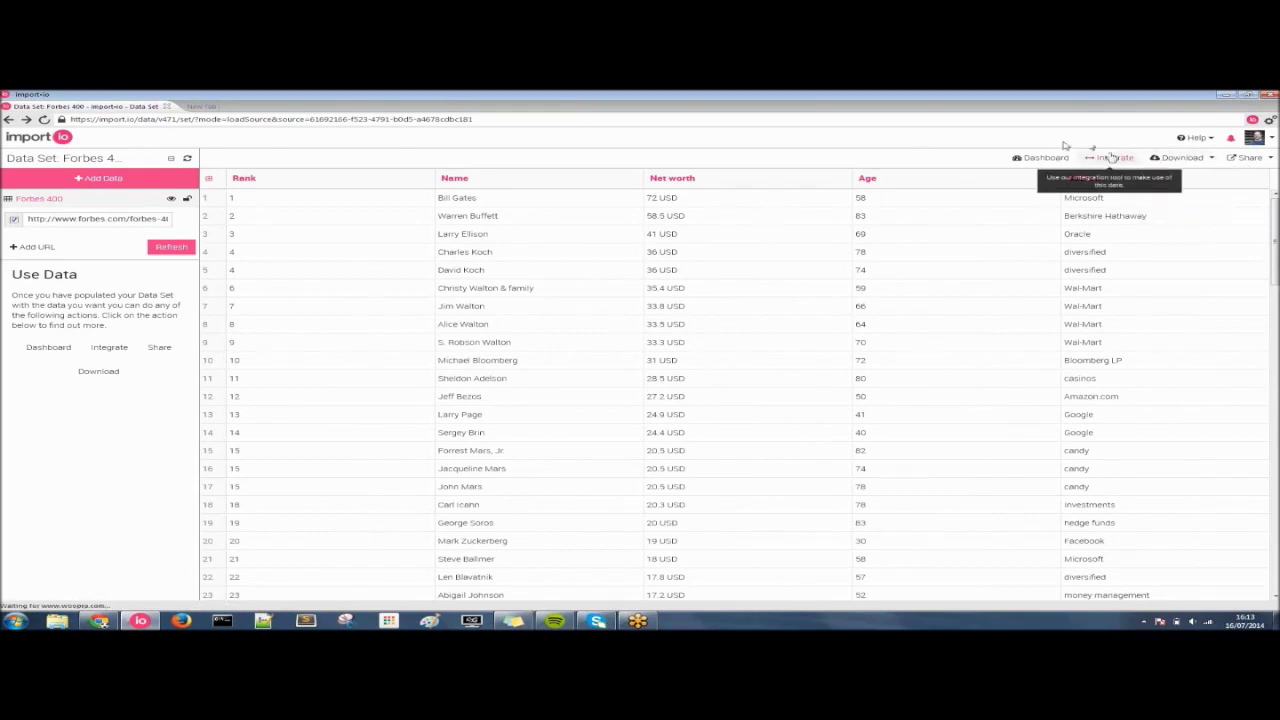